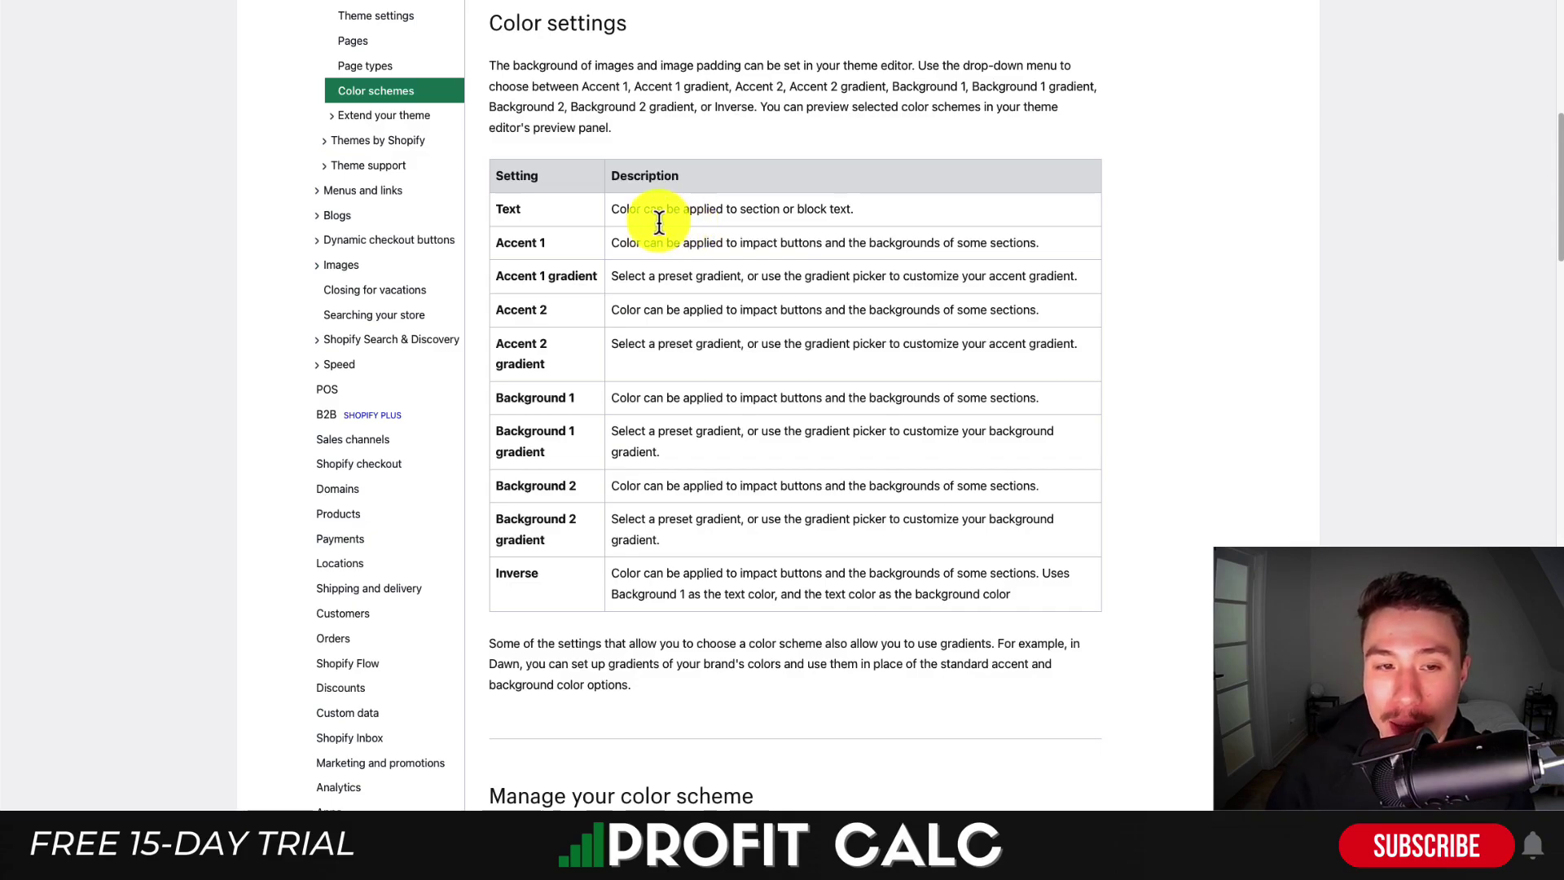
left_click_drag(516, 209, 613, 211)
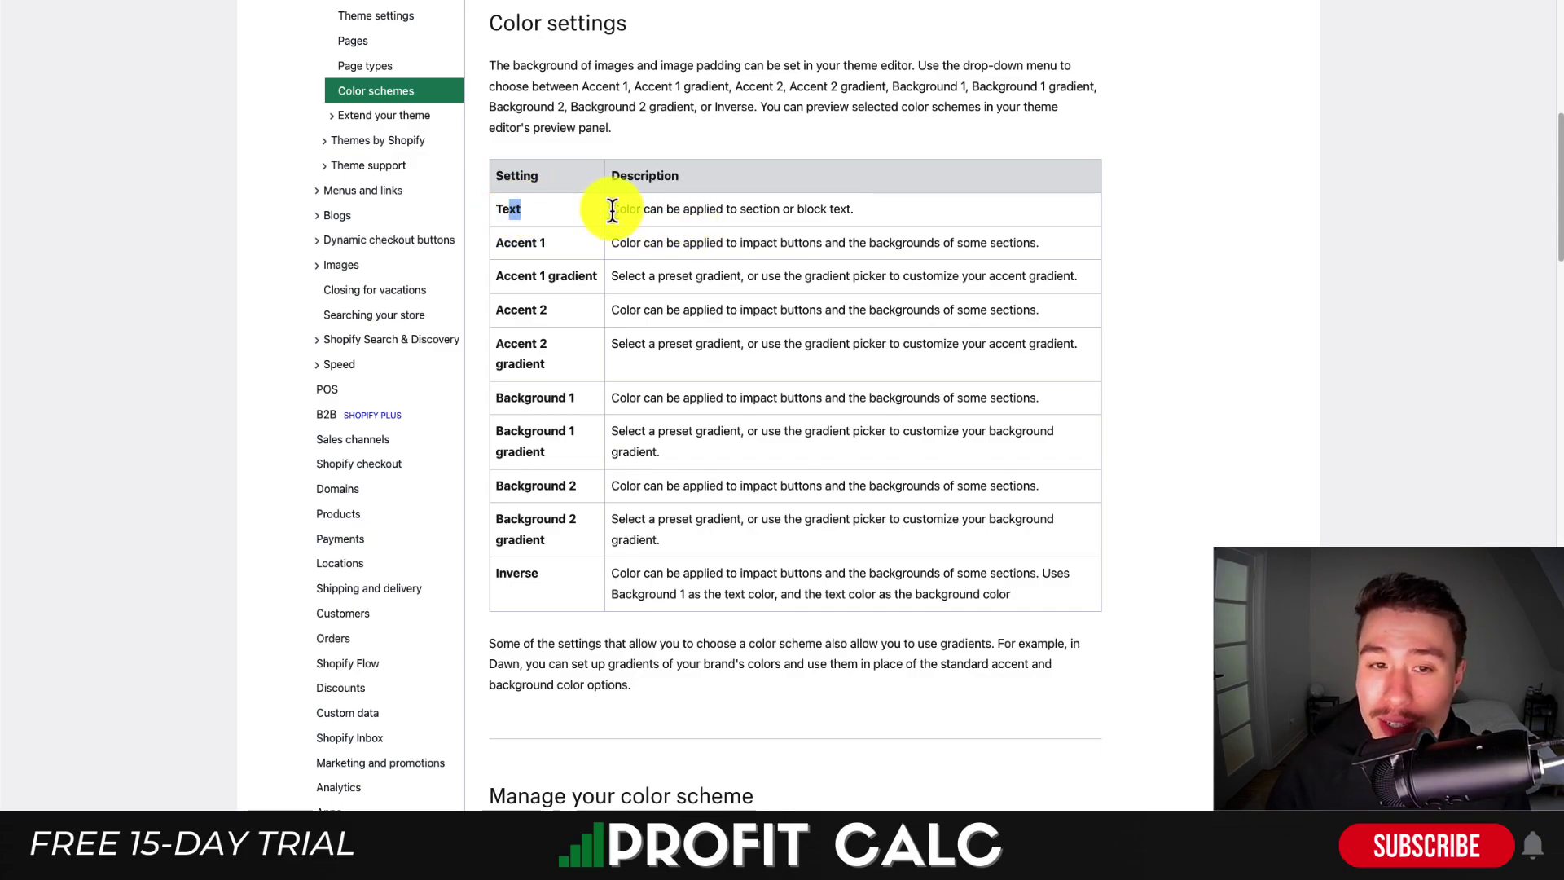
left_click(541, 242)
left_click_drag(657, 242, 943, 242)
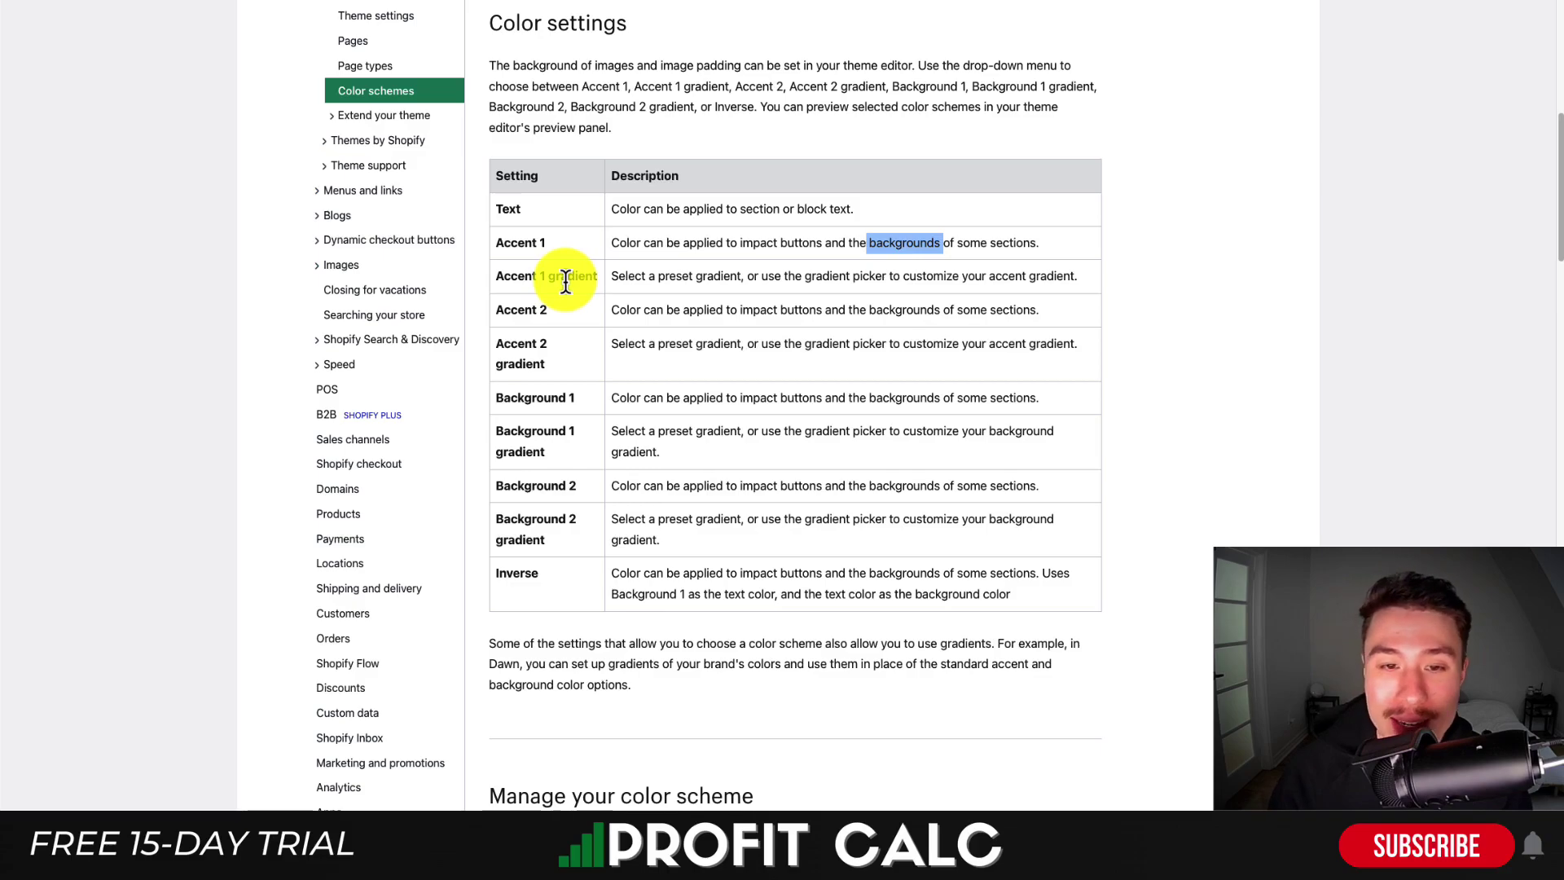
double_click(539, 242)
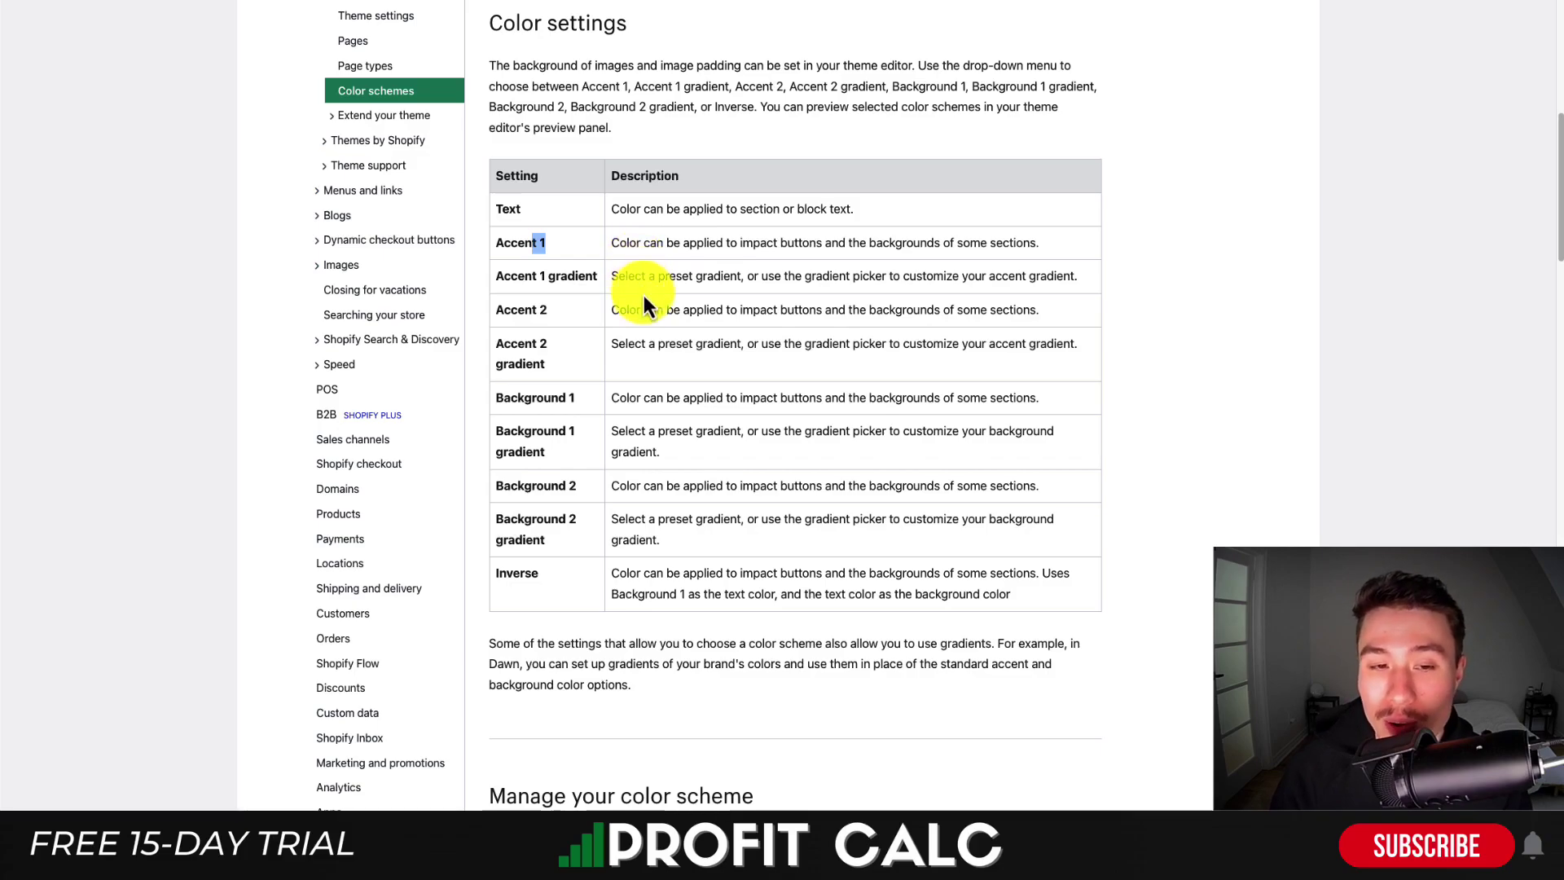
left_click_drag(650, 310, 912, 317)
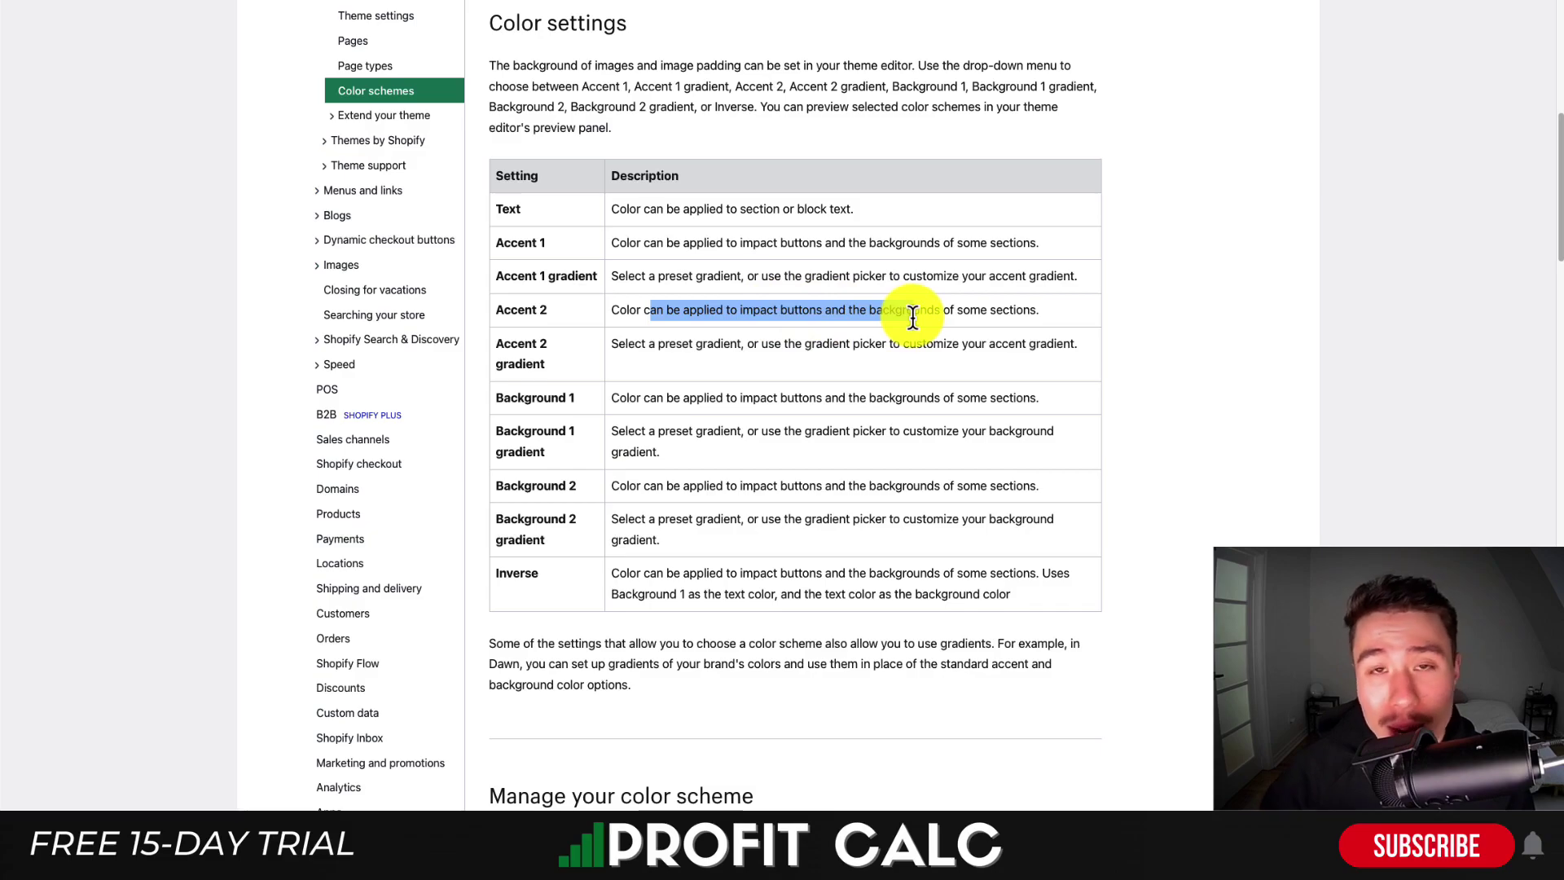
left_click_drag(573, 398, 683, 592)
left_click(707, 588)
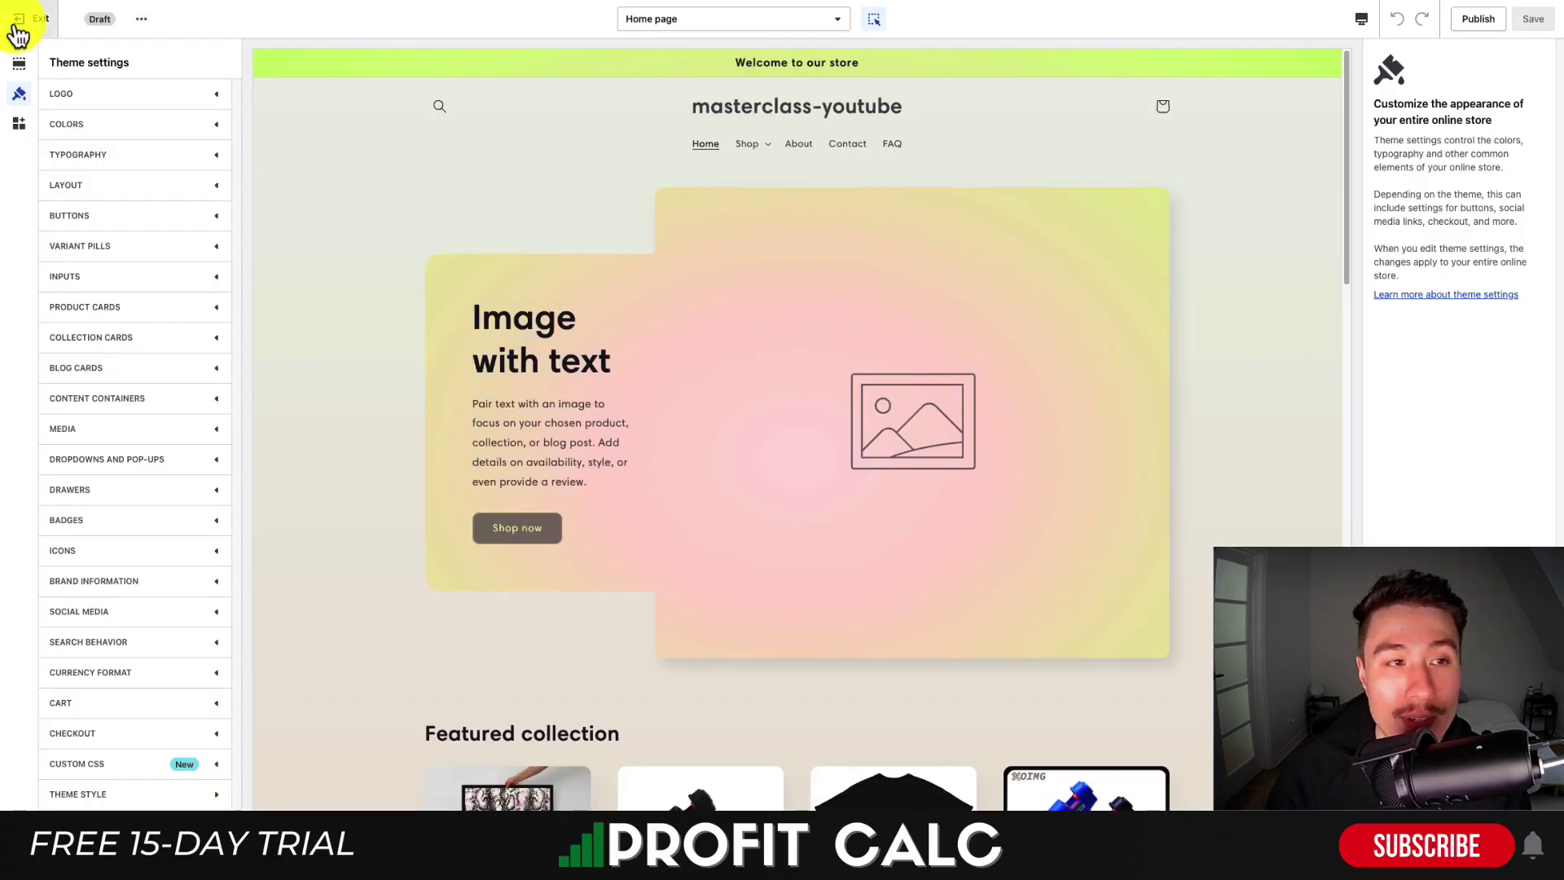
left_click(18, 35)
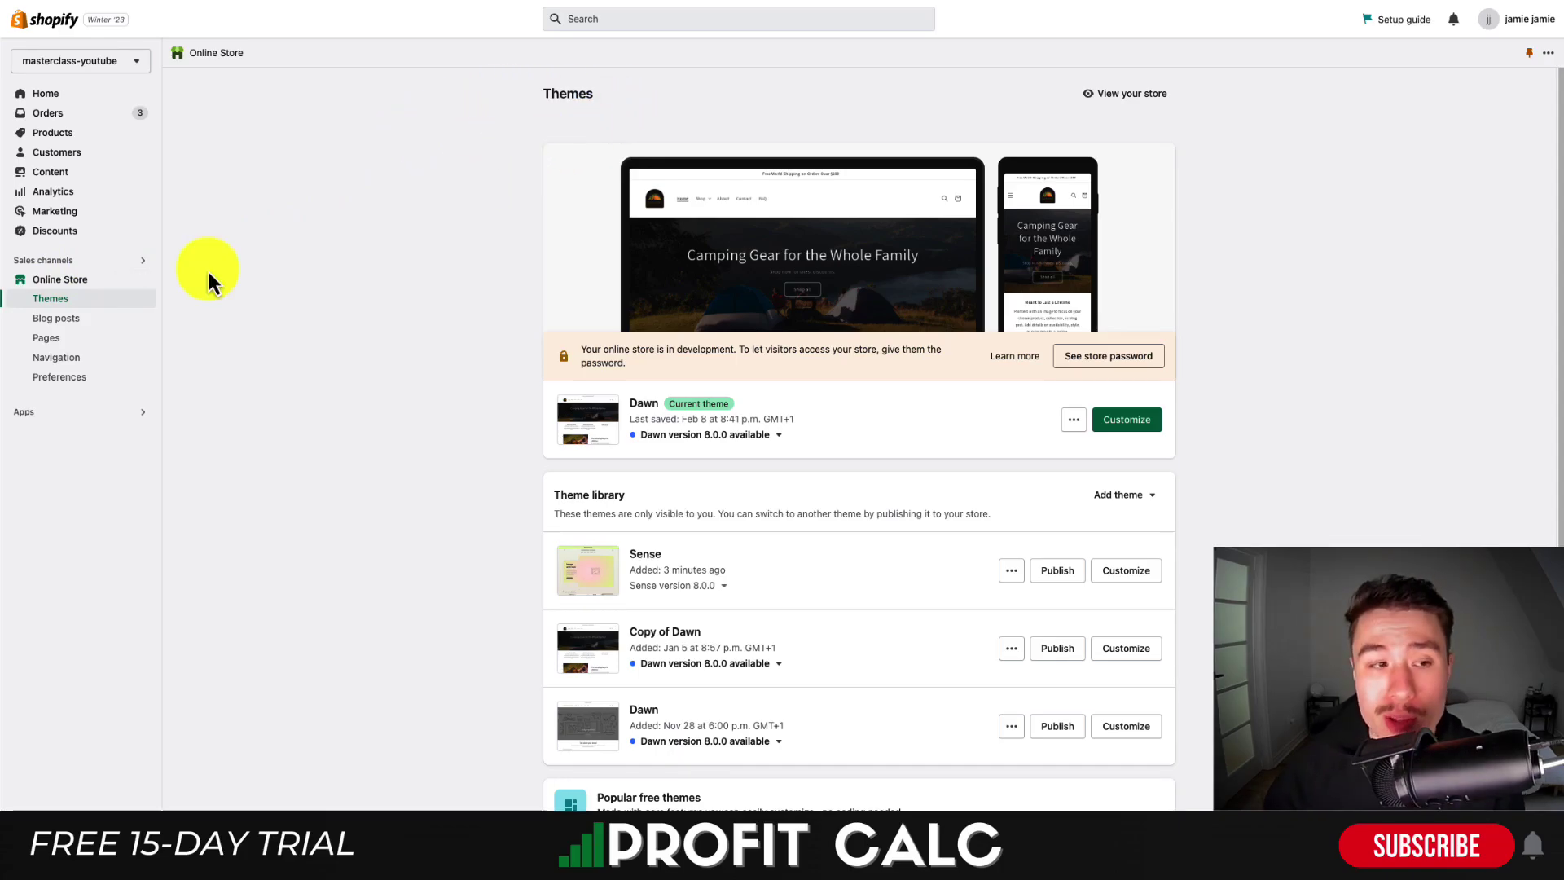
Start customizing the Sense theme from the Theme library
scroll(644, 356, "down", 3)
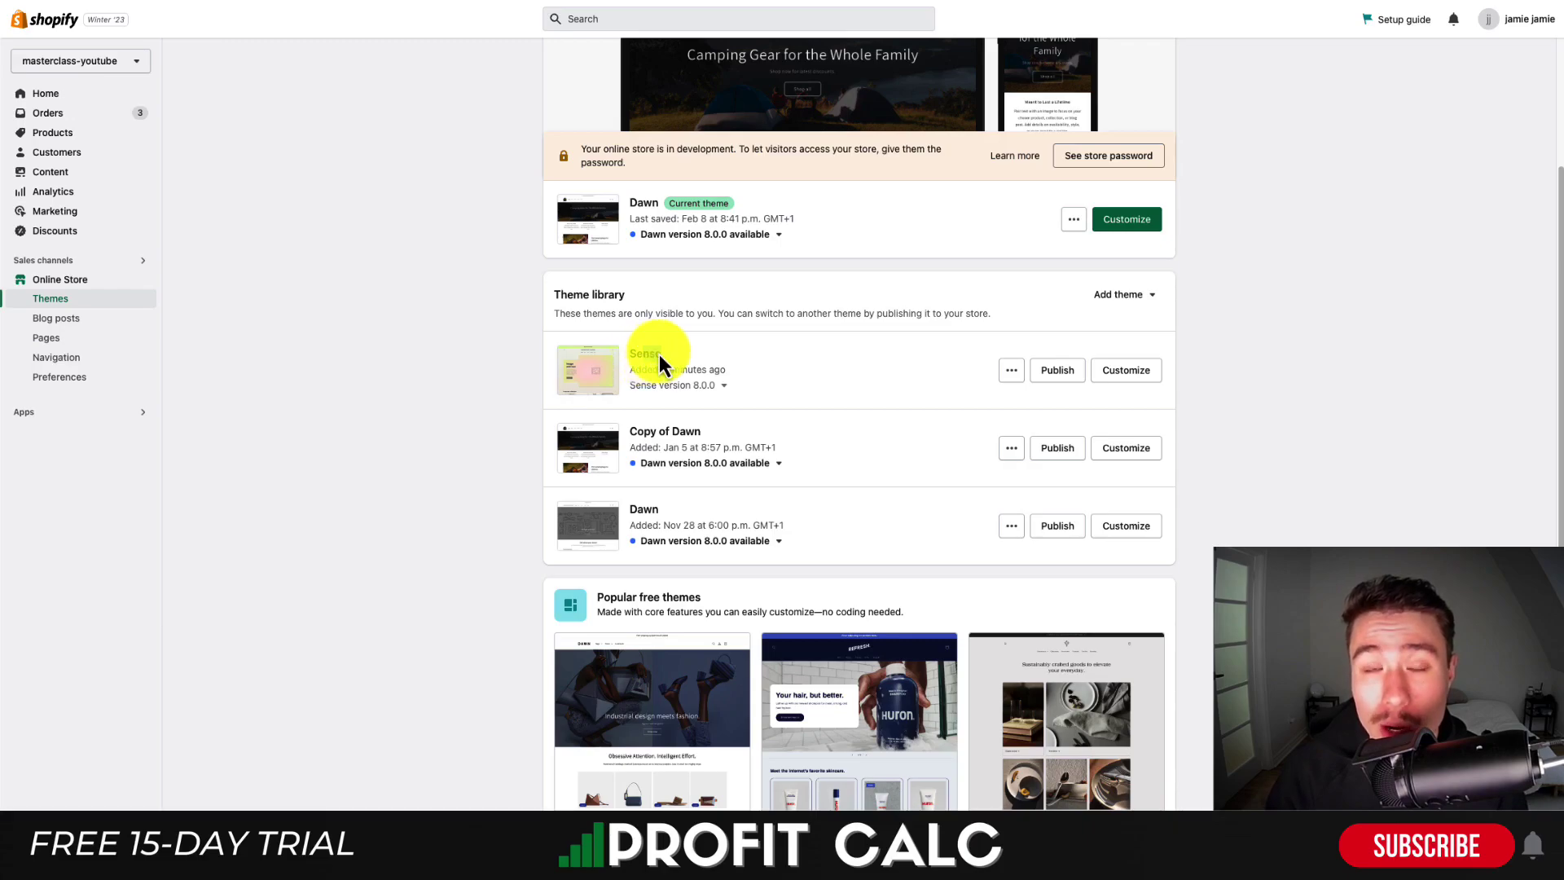
left_click(1111, 378)
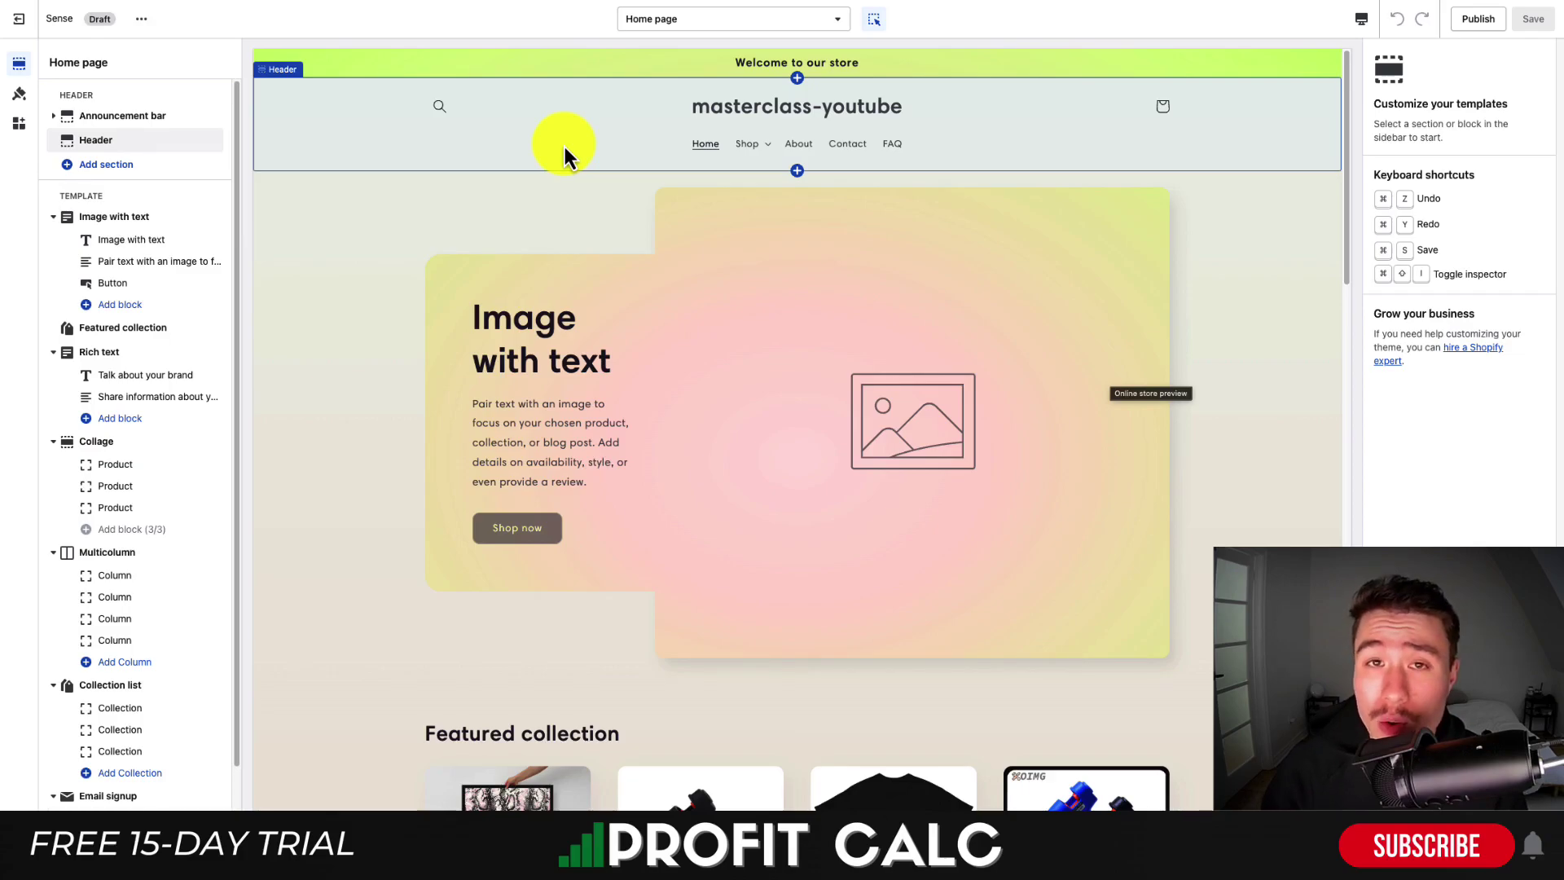
Expand the Sense theme's Colors settings and preview the Default product template
left_click(17, 94)
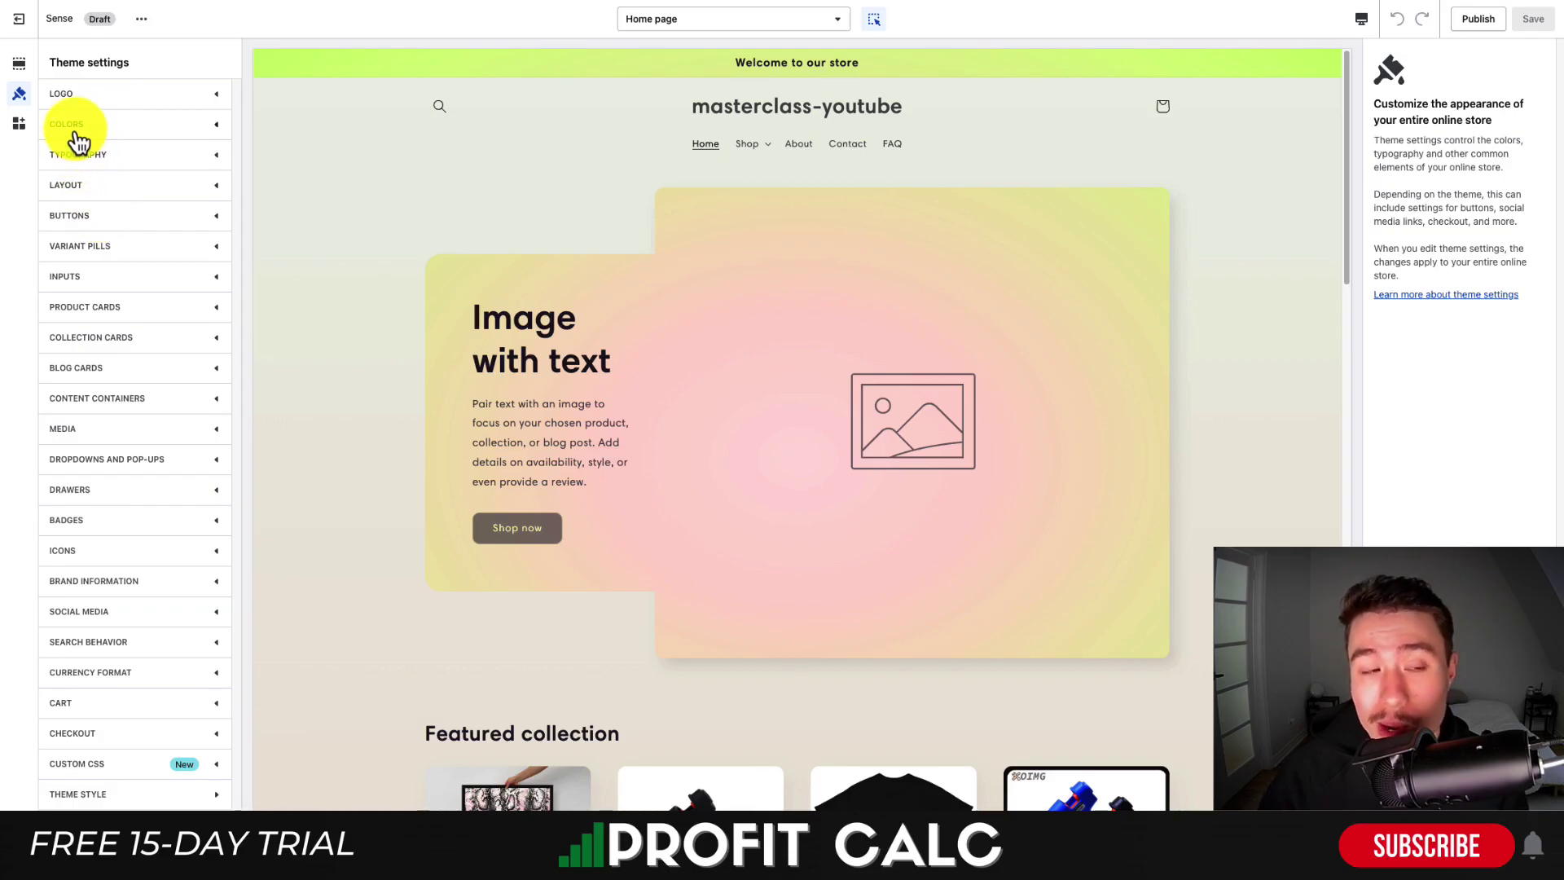
left_click(75, 130)
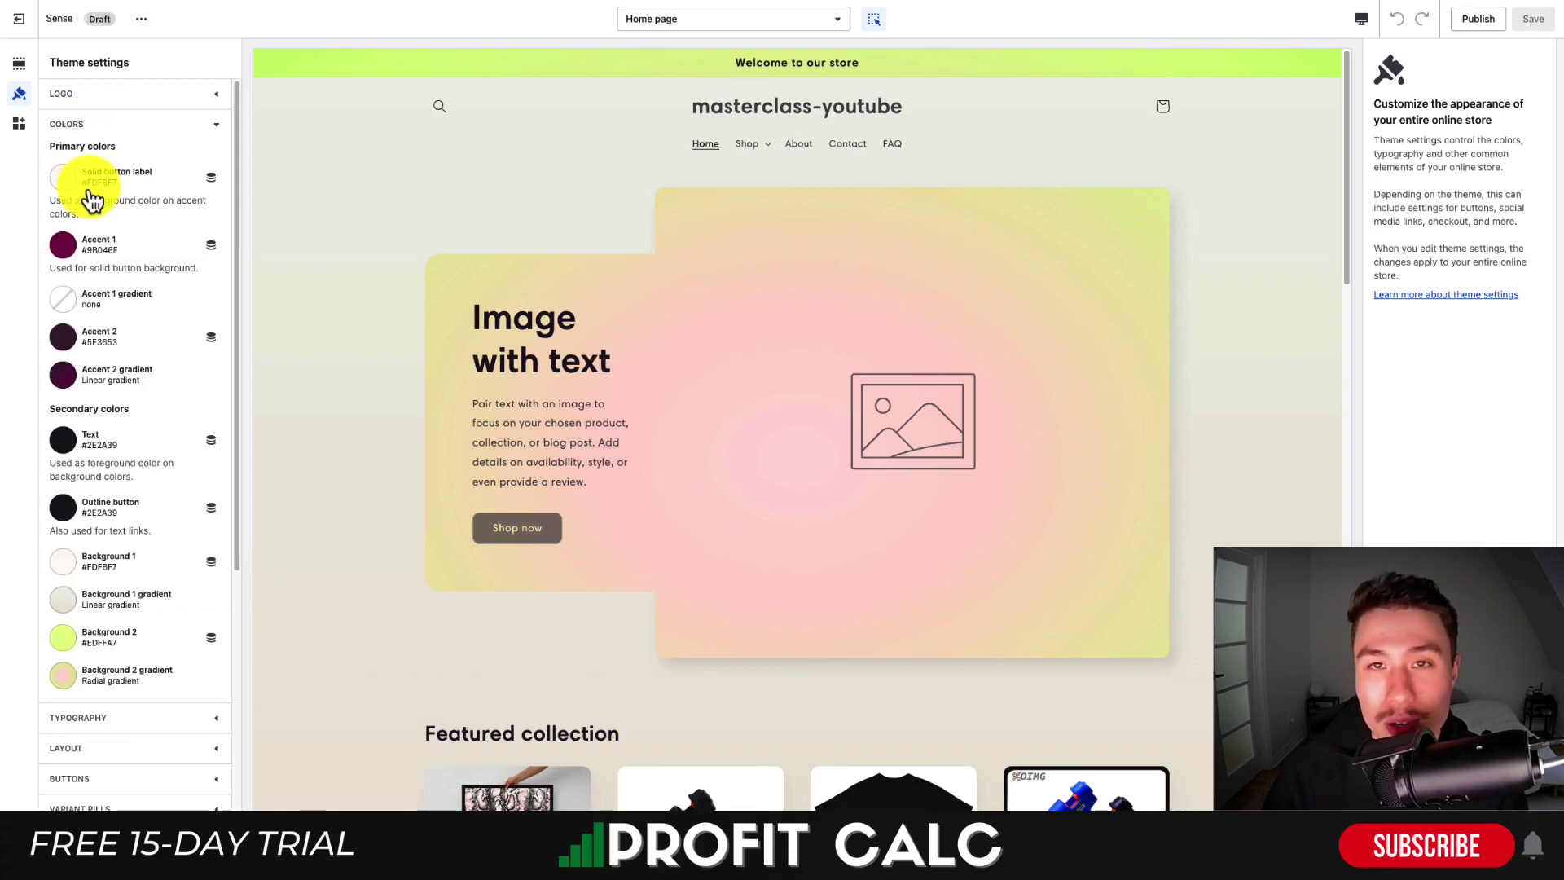
scroll(85, 183, "down", 1)
scroll(90, 189, "down", 3)
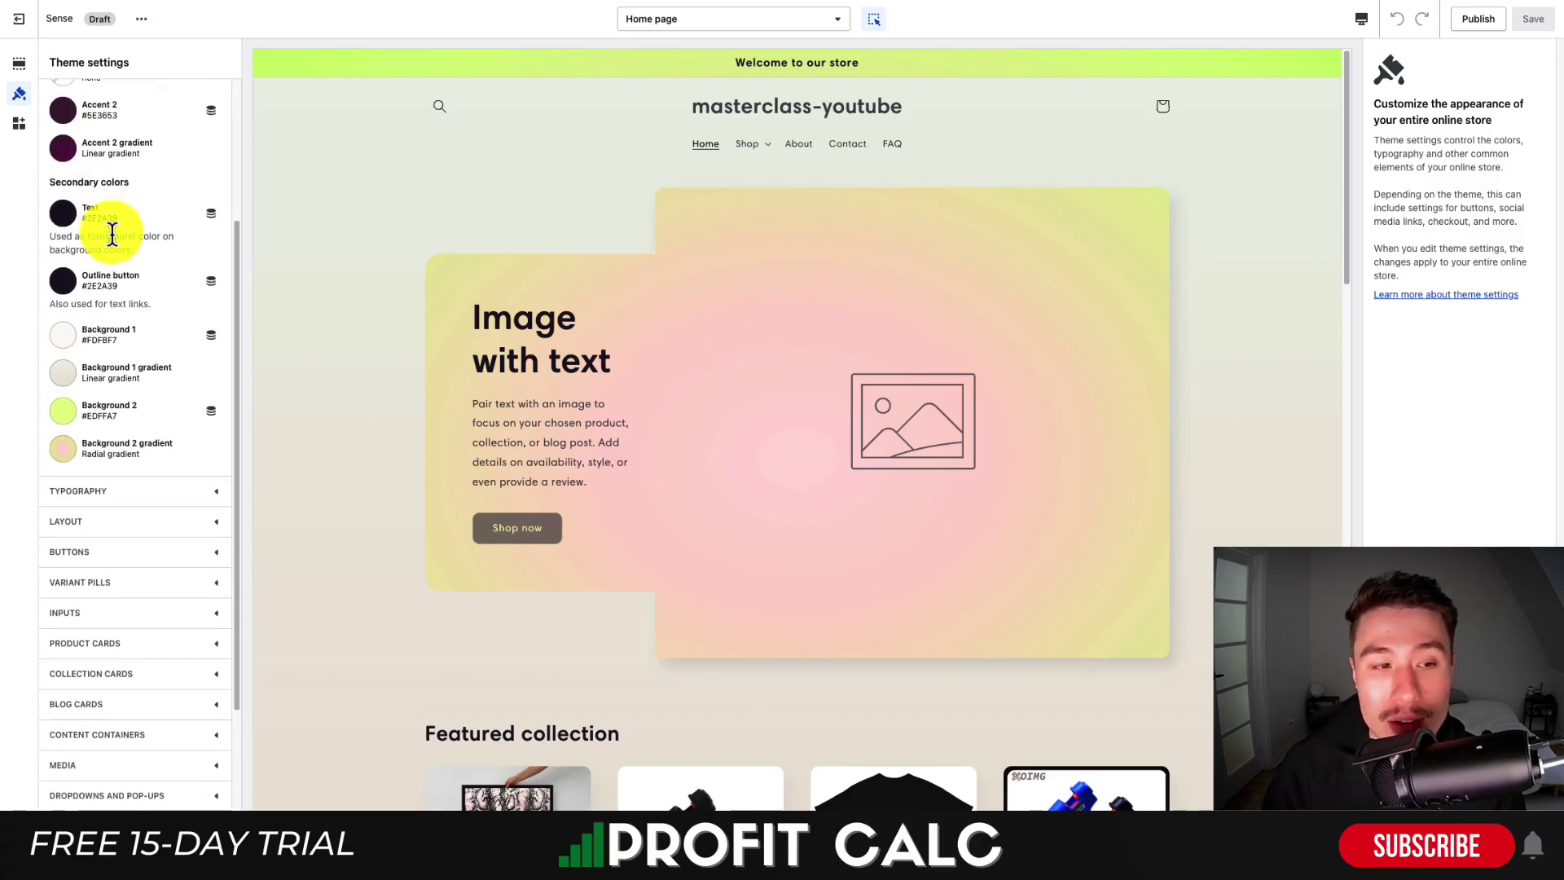
left_click_drag(234, 428, 218, 301)
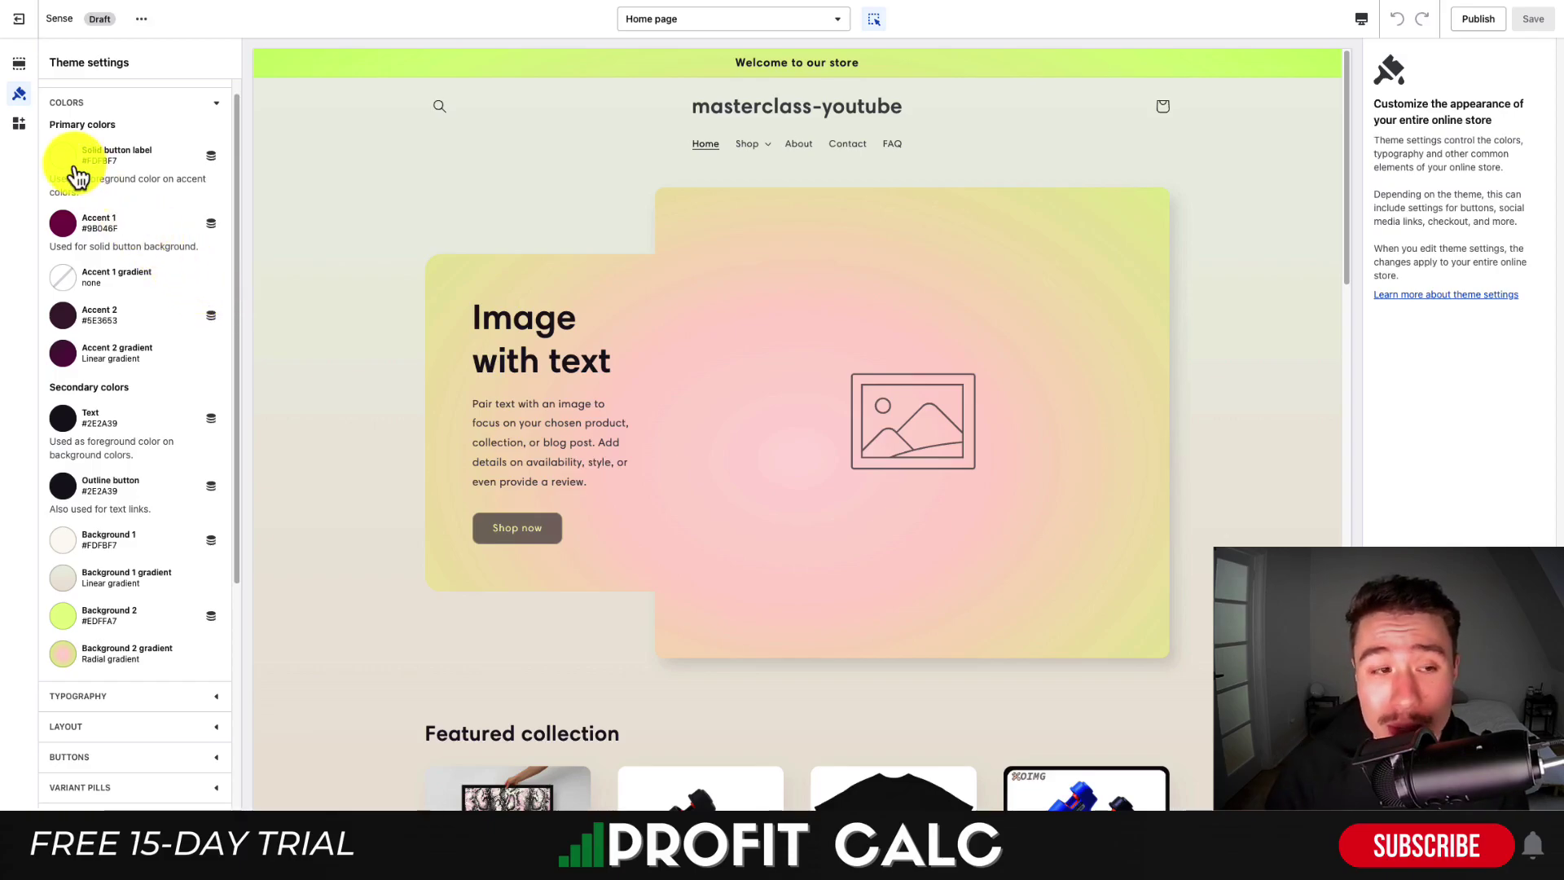
left_click(19, 96)
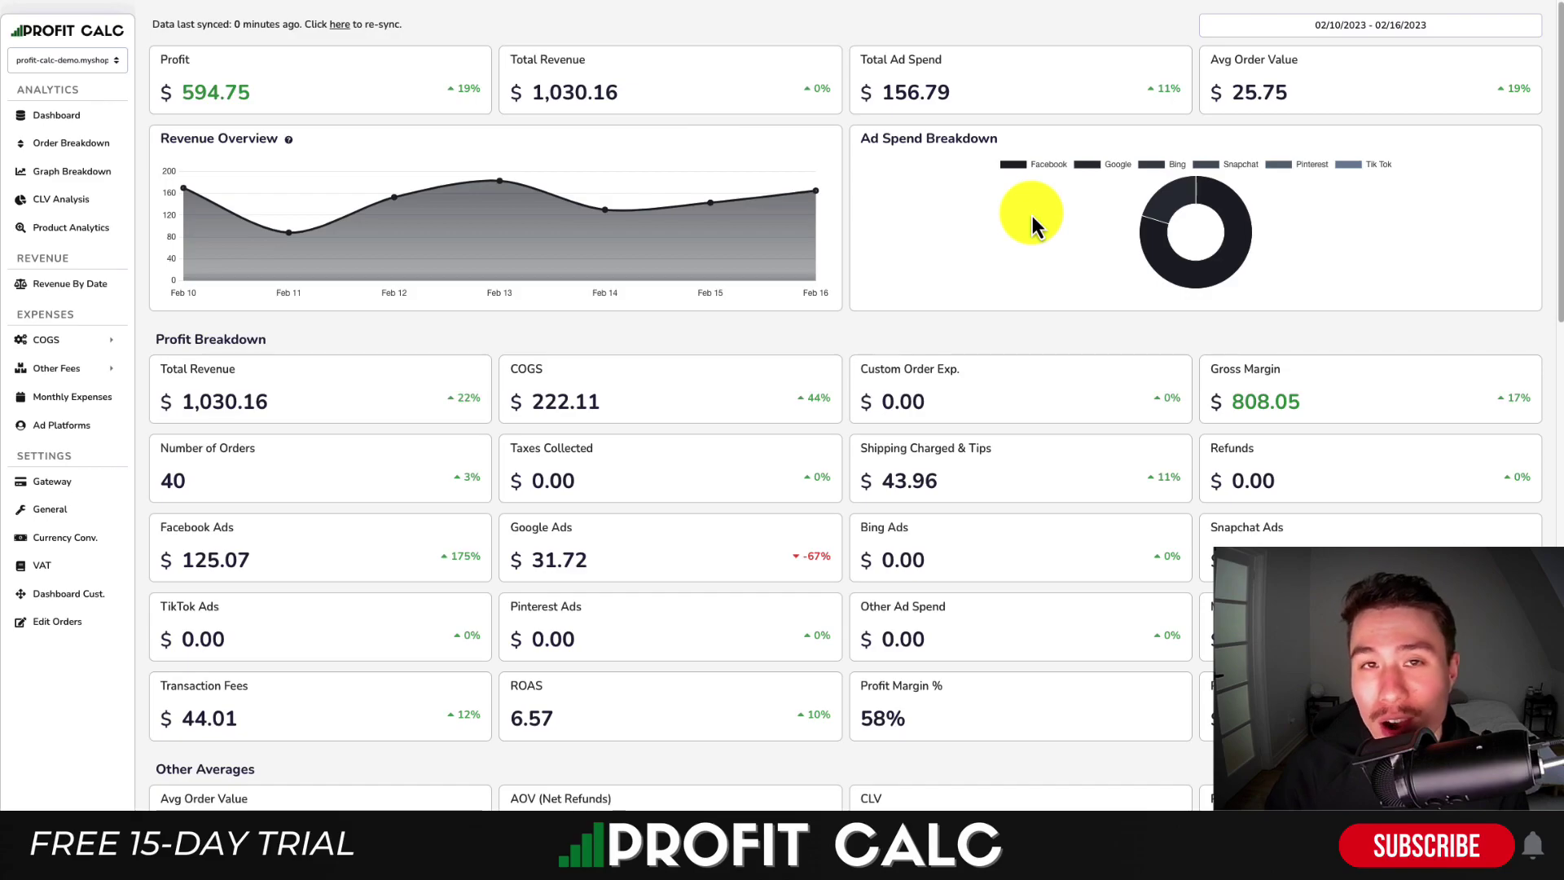
left_click(1387, 44)
left_click(1467, 85)
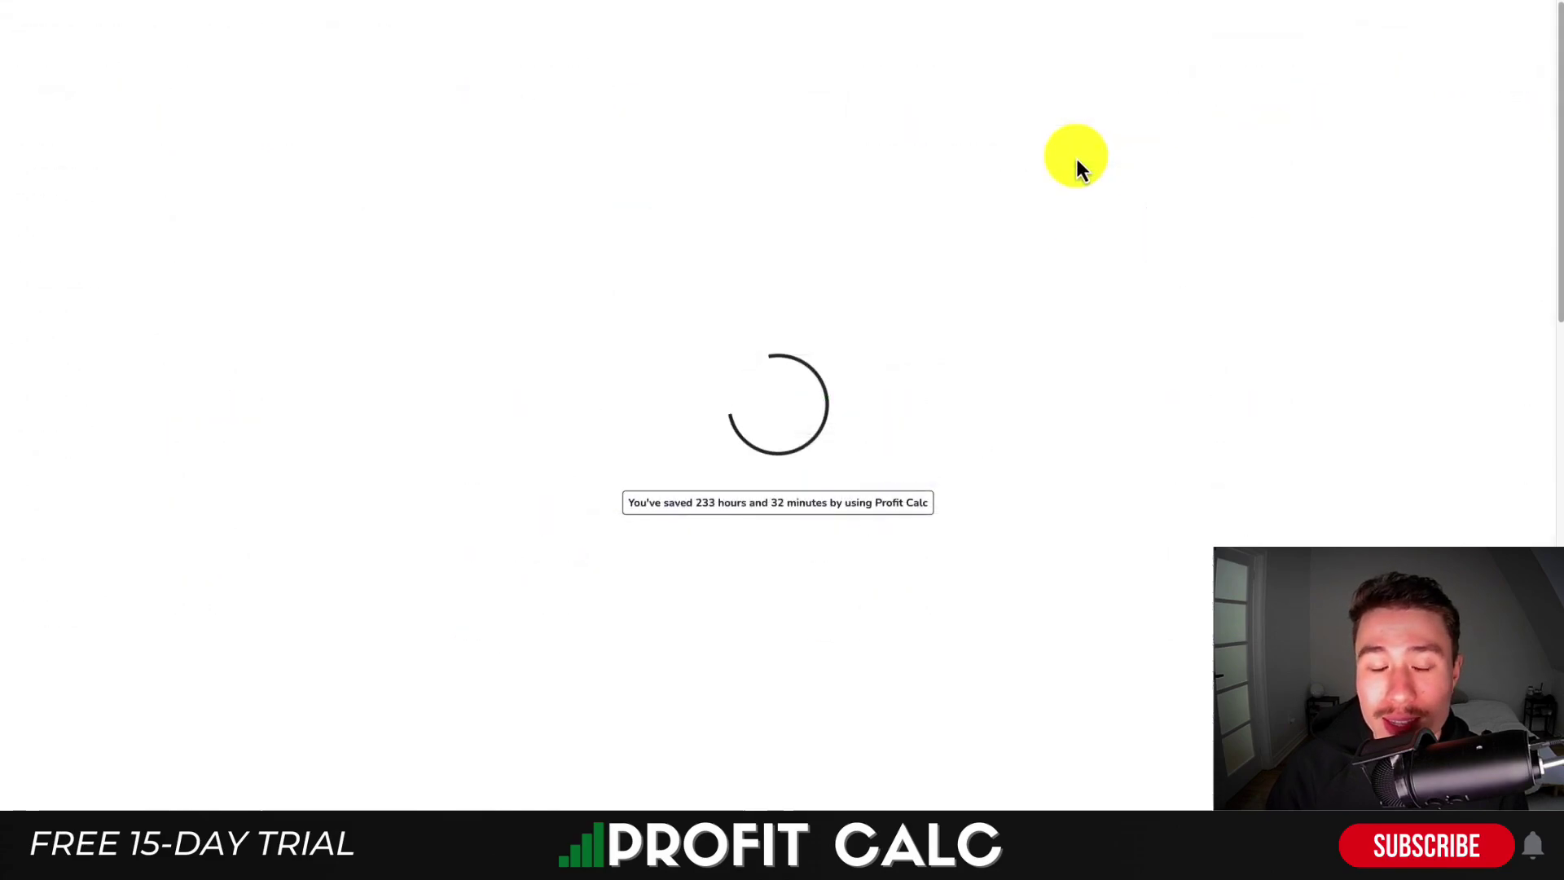
scroll(1535, 139, "down", 3)
scroll(1557, 181, "down", 8)
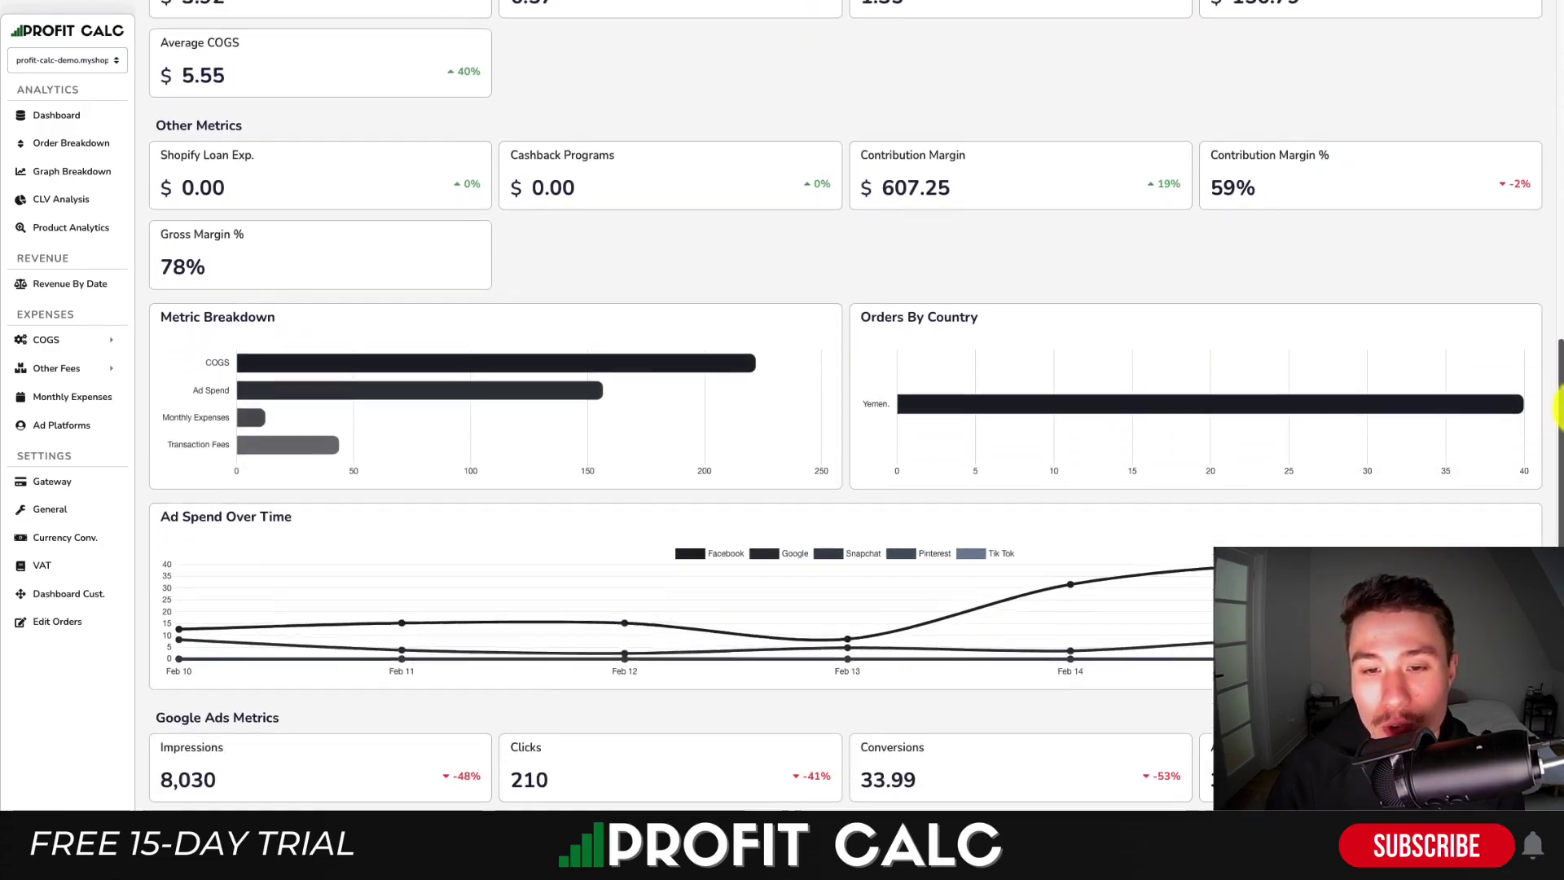
left_click_drag(1557, 407, 1558, 61)
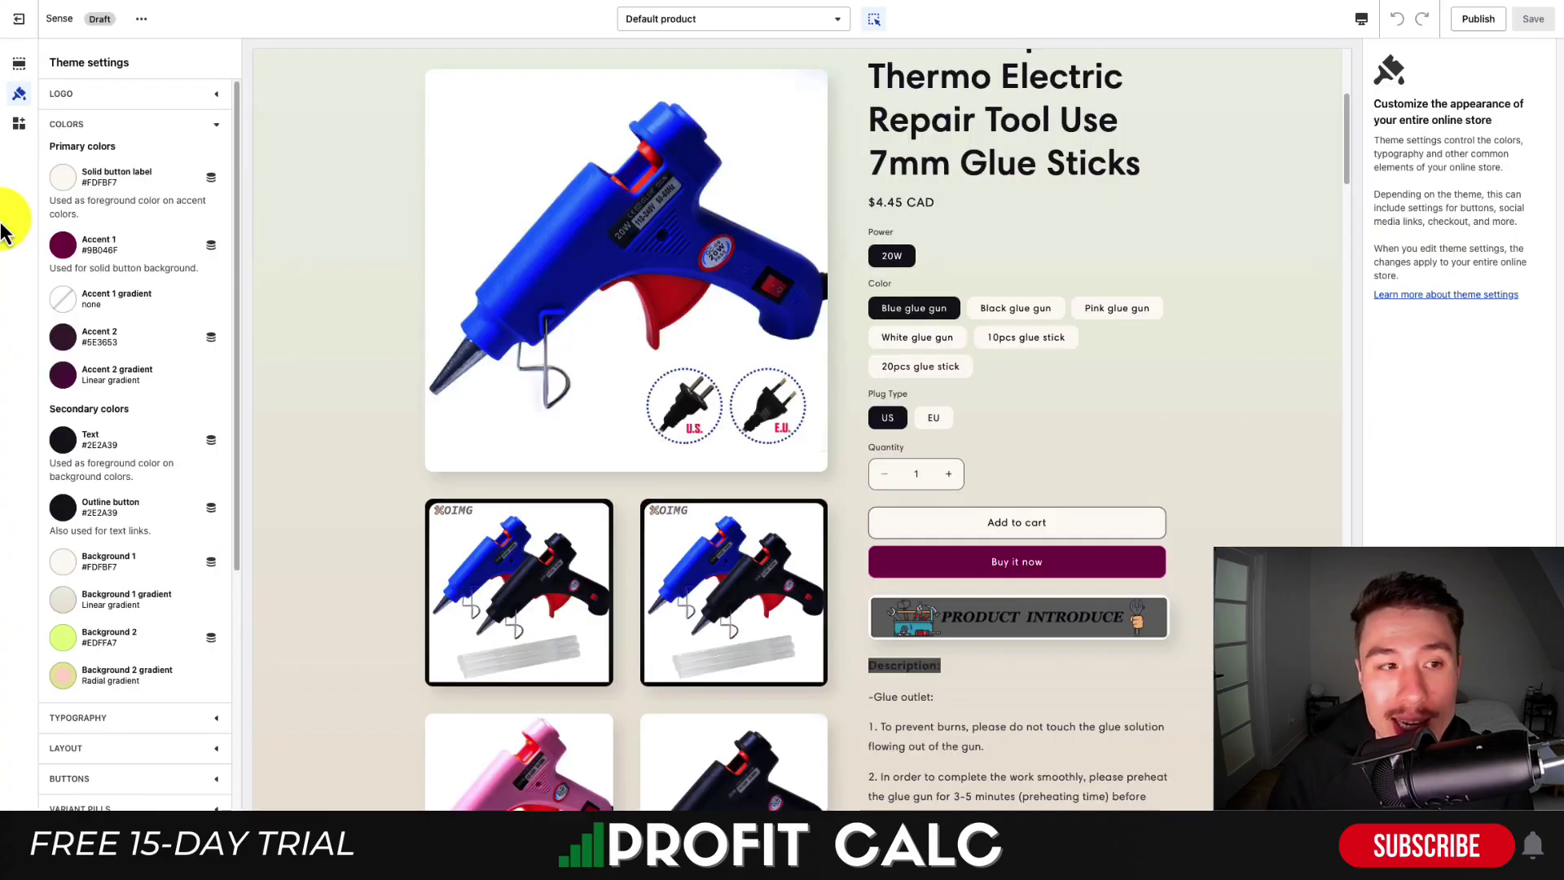
Set the solid button label colour to yellow, hex FFAA00
left_click(64, 177)
key("ctrl+a")
type("FFAA00")
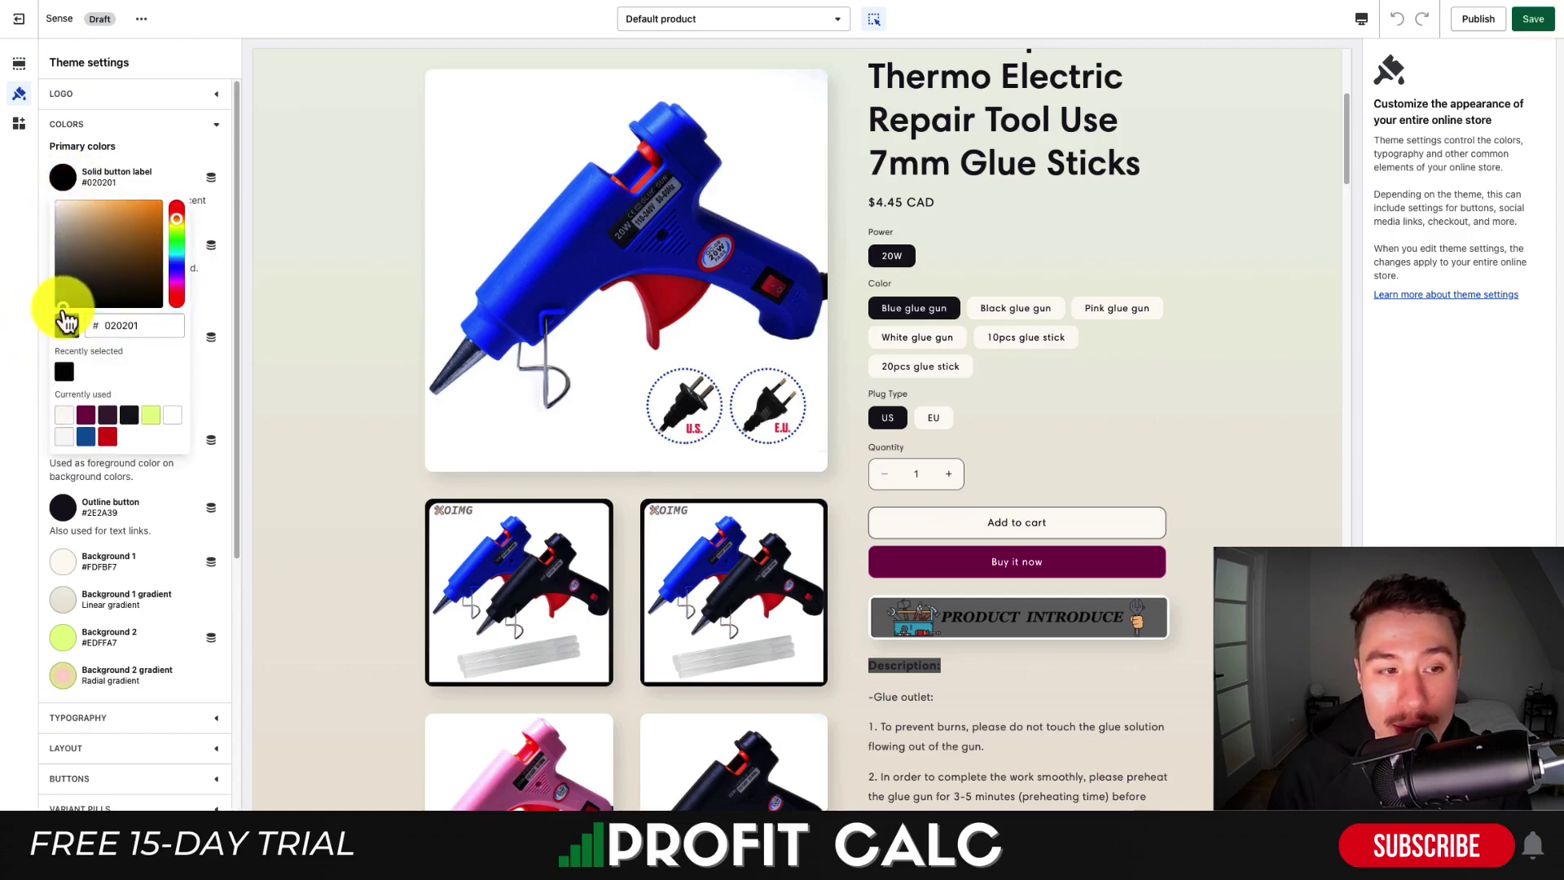
left_click(14, 97)
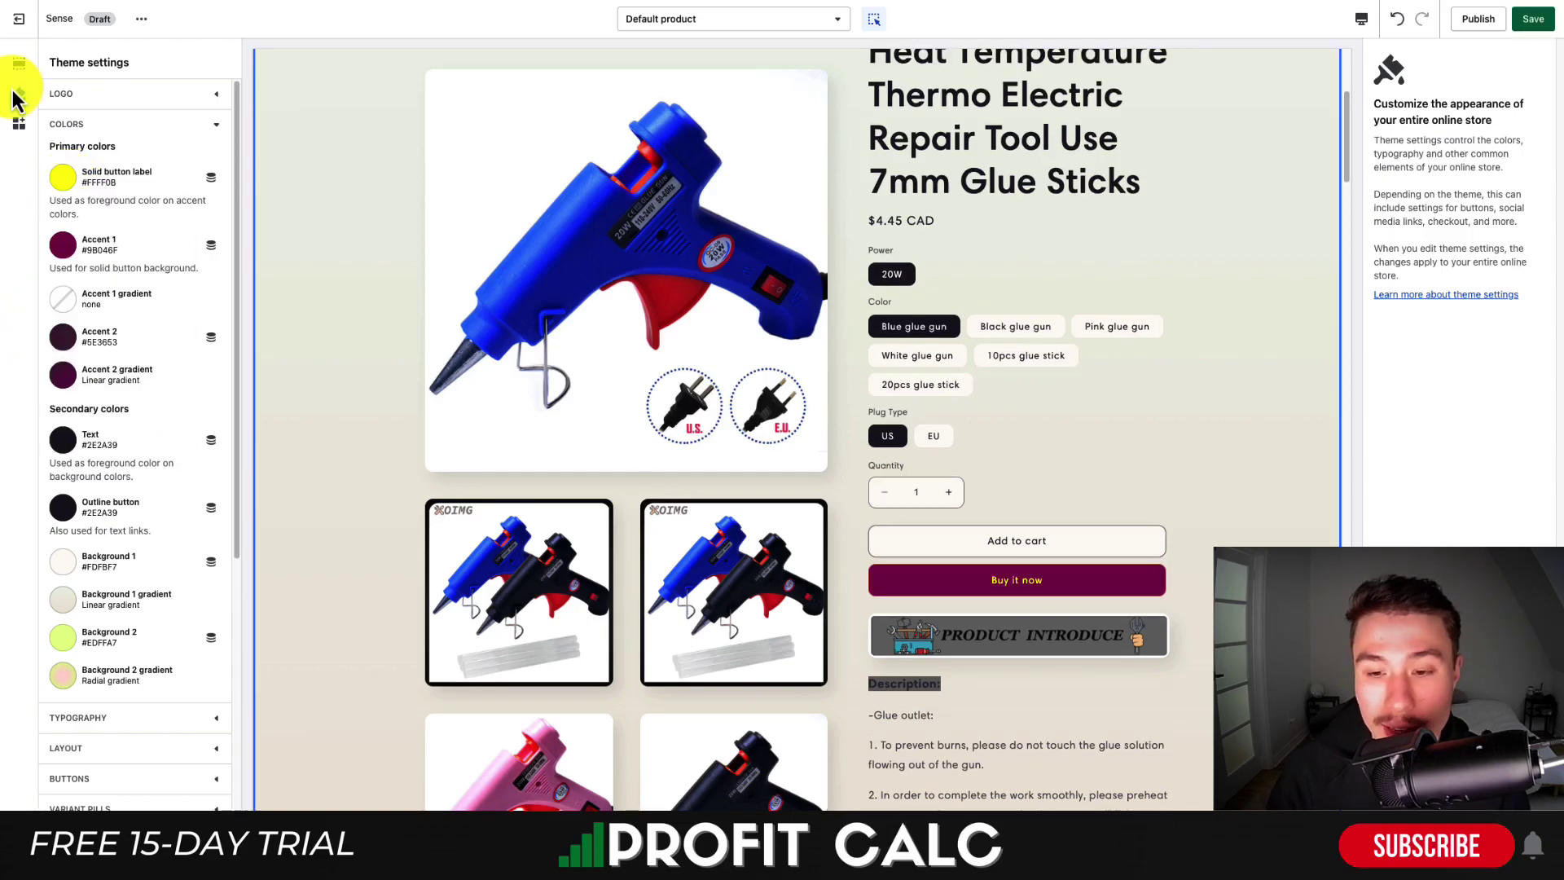
Change Accent 1 to hex 6300FF so solid buttons like Buy it now turn blue
left_click(63, 245)
key("ctrl+a")
type("6300FF")
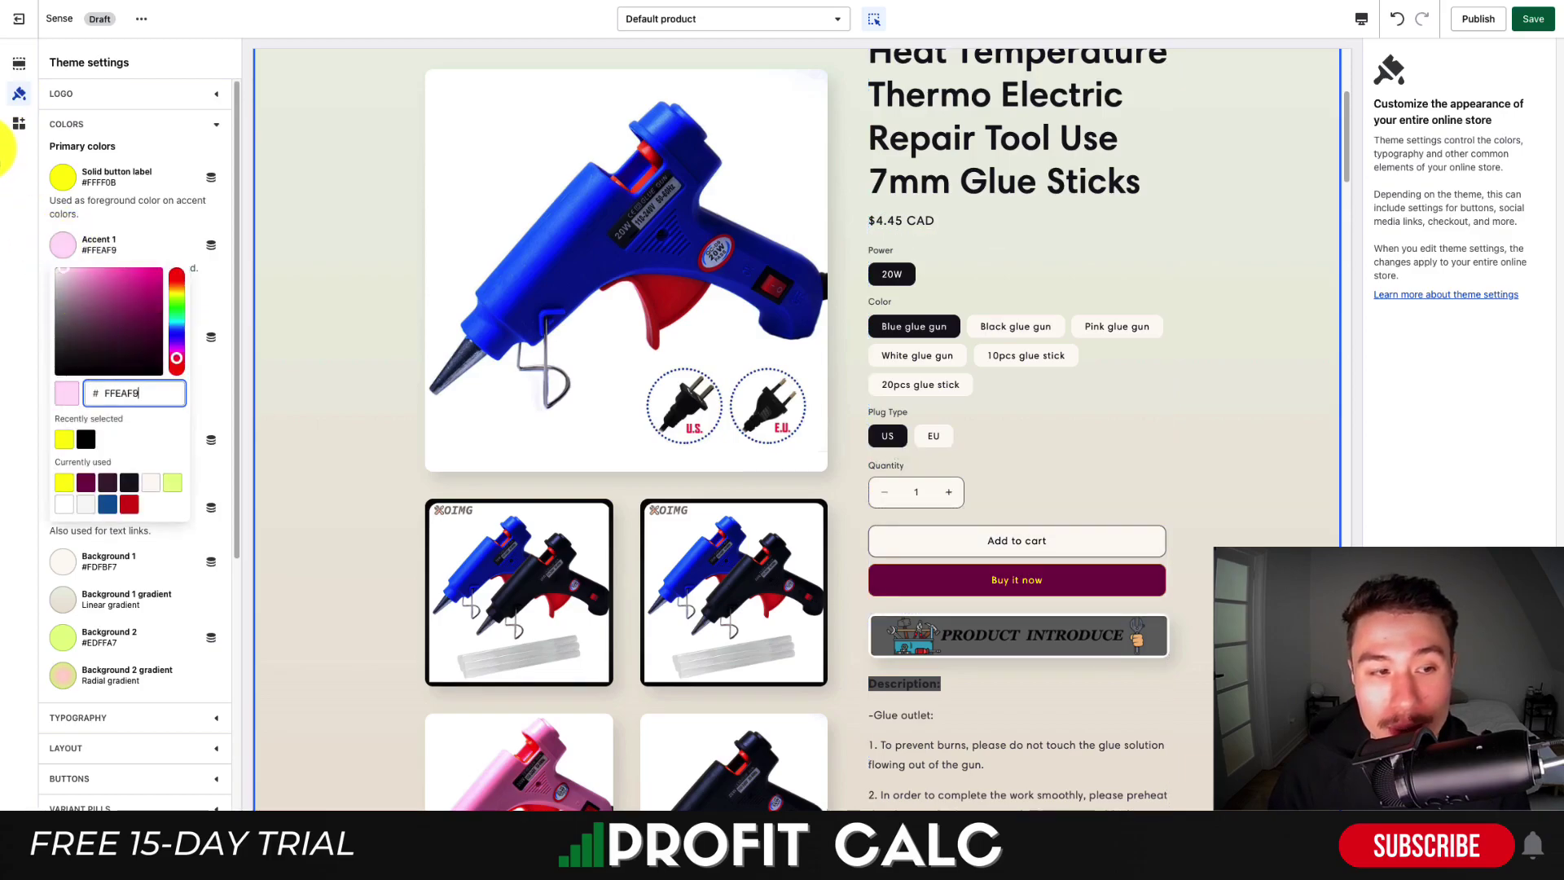
left_click(223, 290)
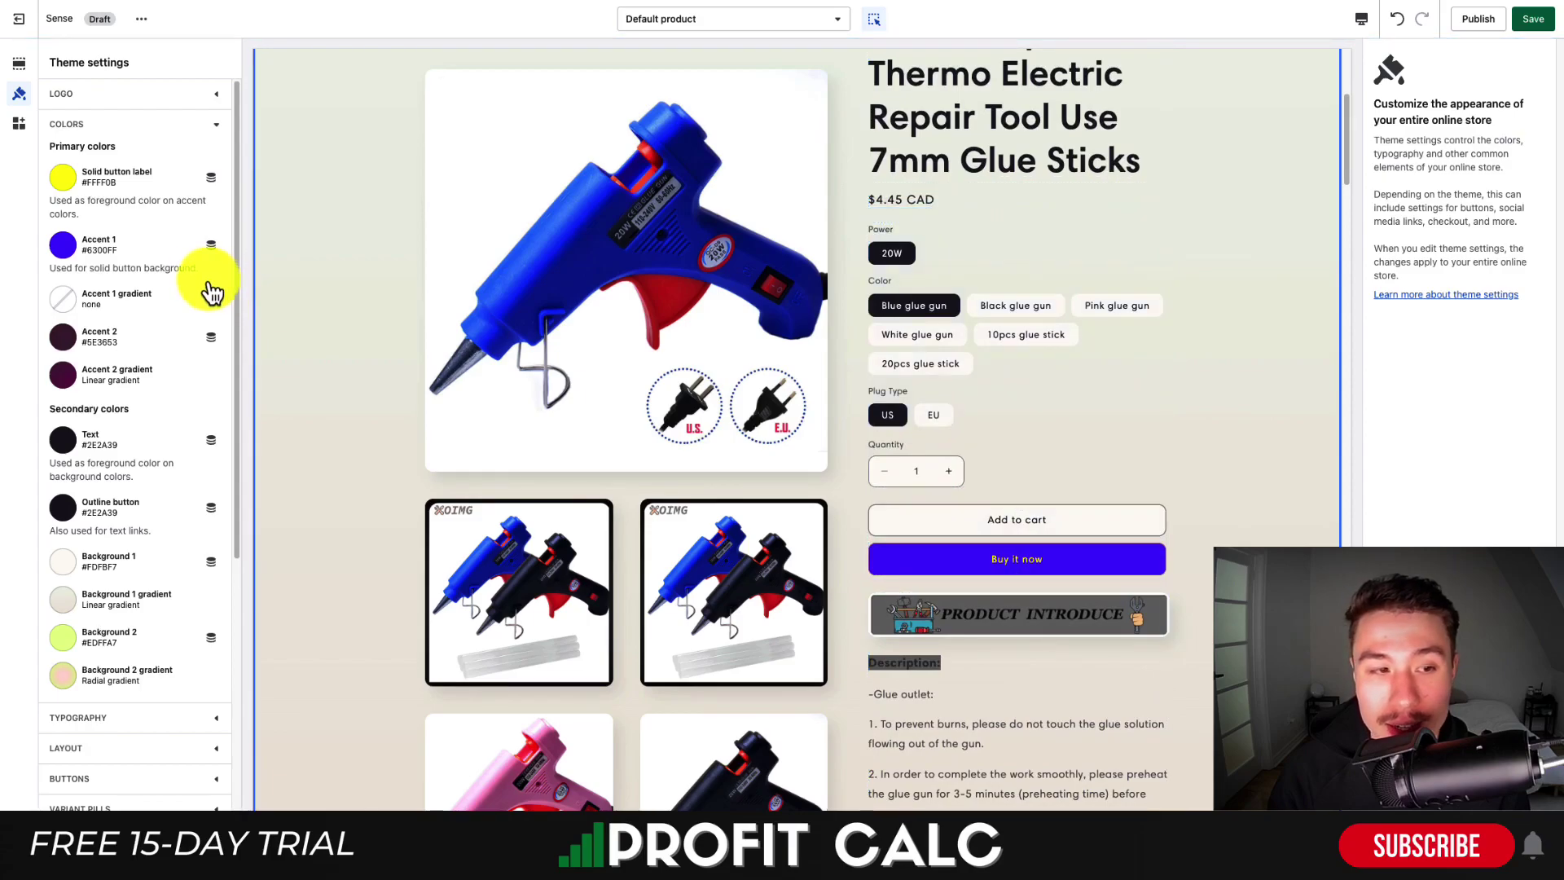
left_click_drag(67, 267, 149, 267)
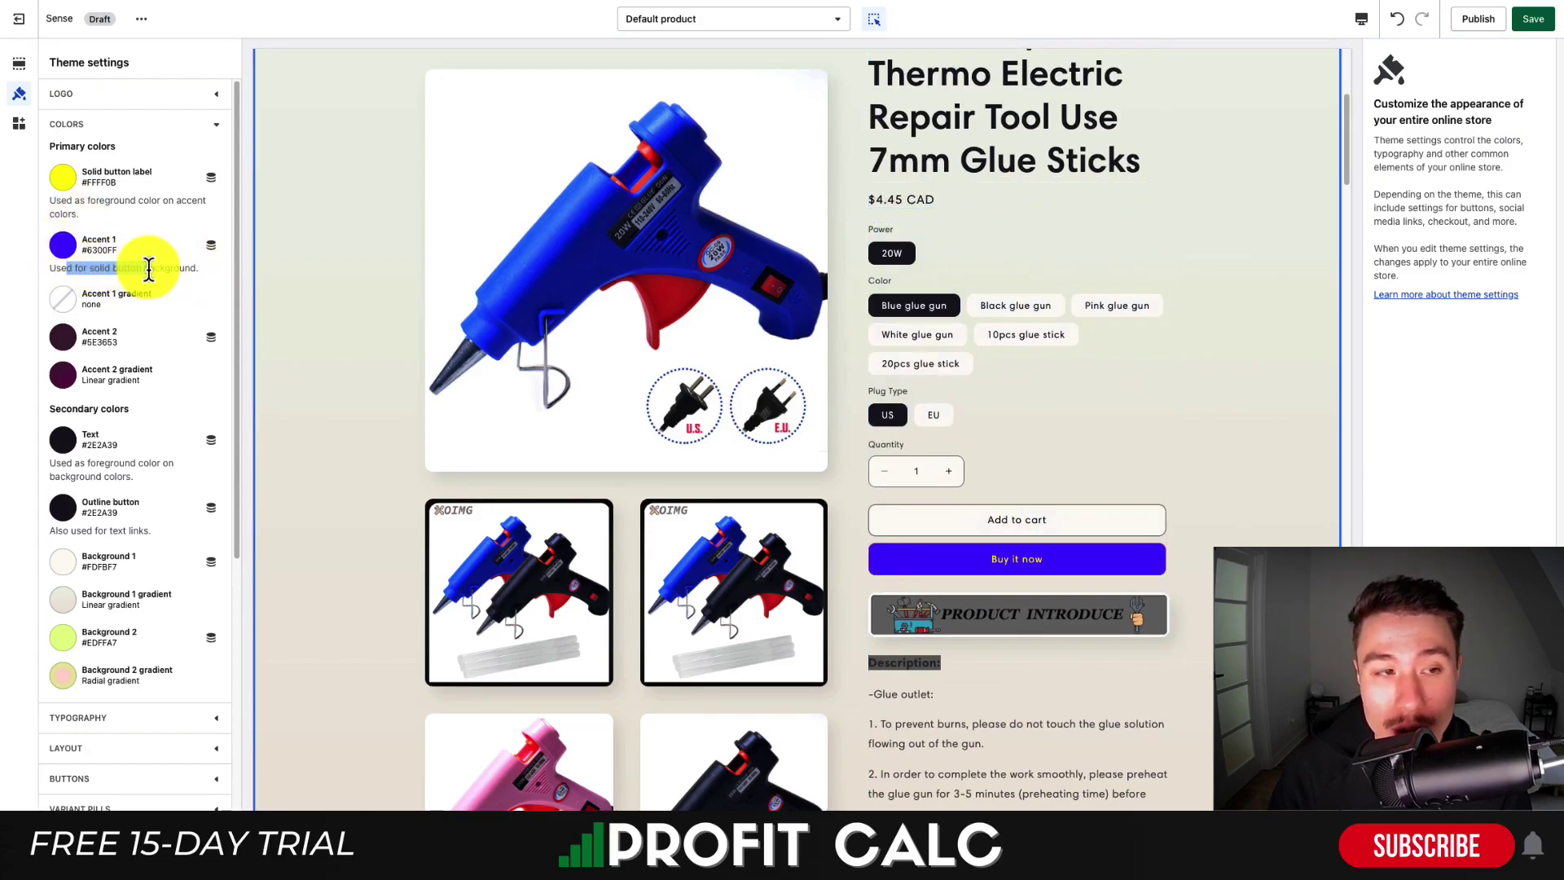
left_click(65, 208)
scroll(74, 216, "down", 2)
scroll(97, 228, "down", 2)
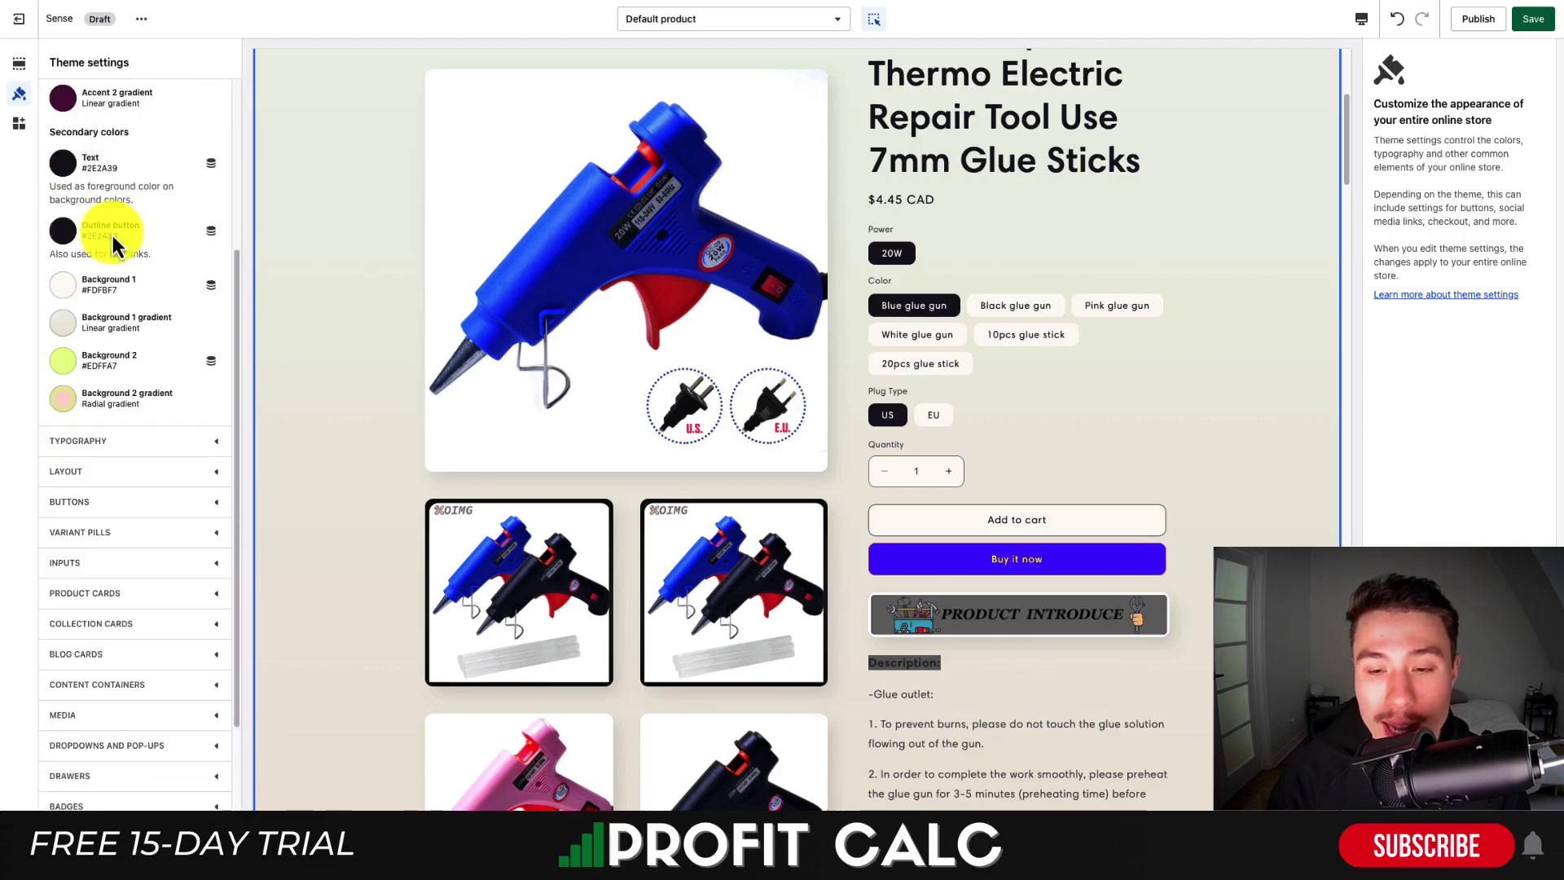
scroll(1023, 426, "up", 3)
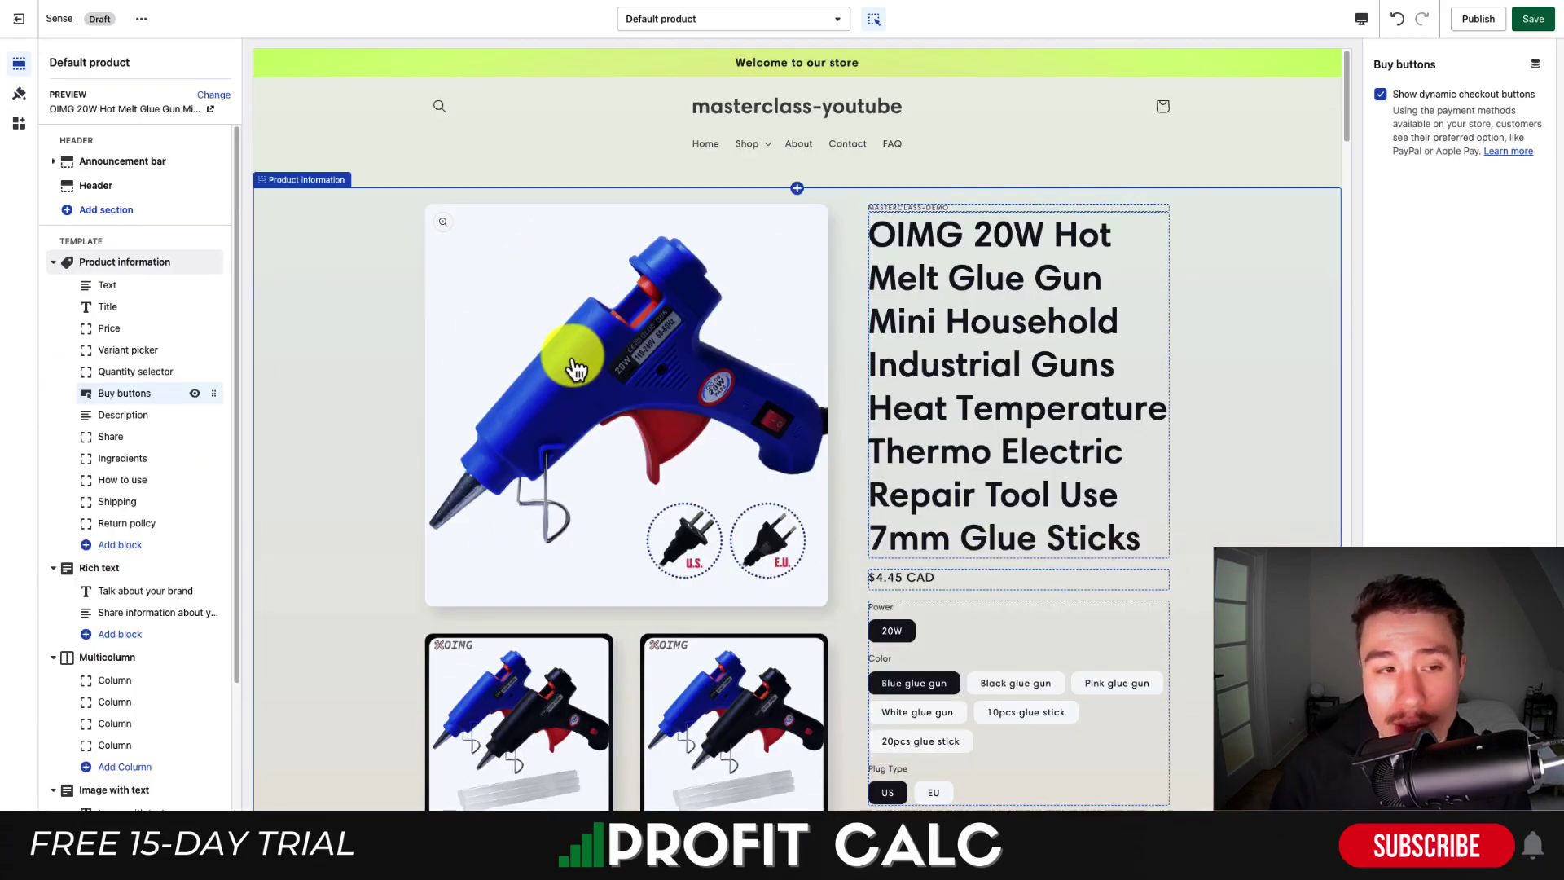
left_click(18, 93)
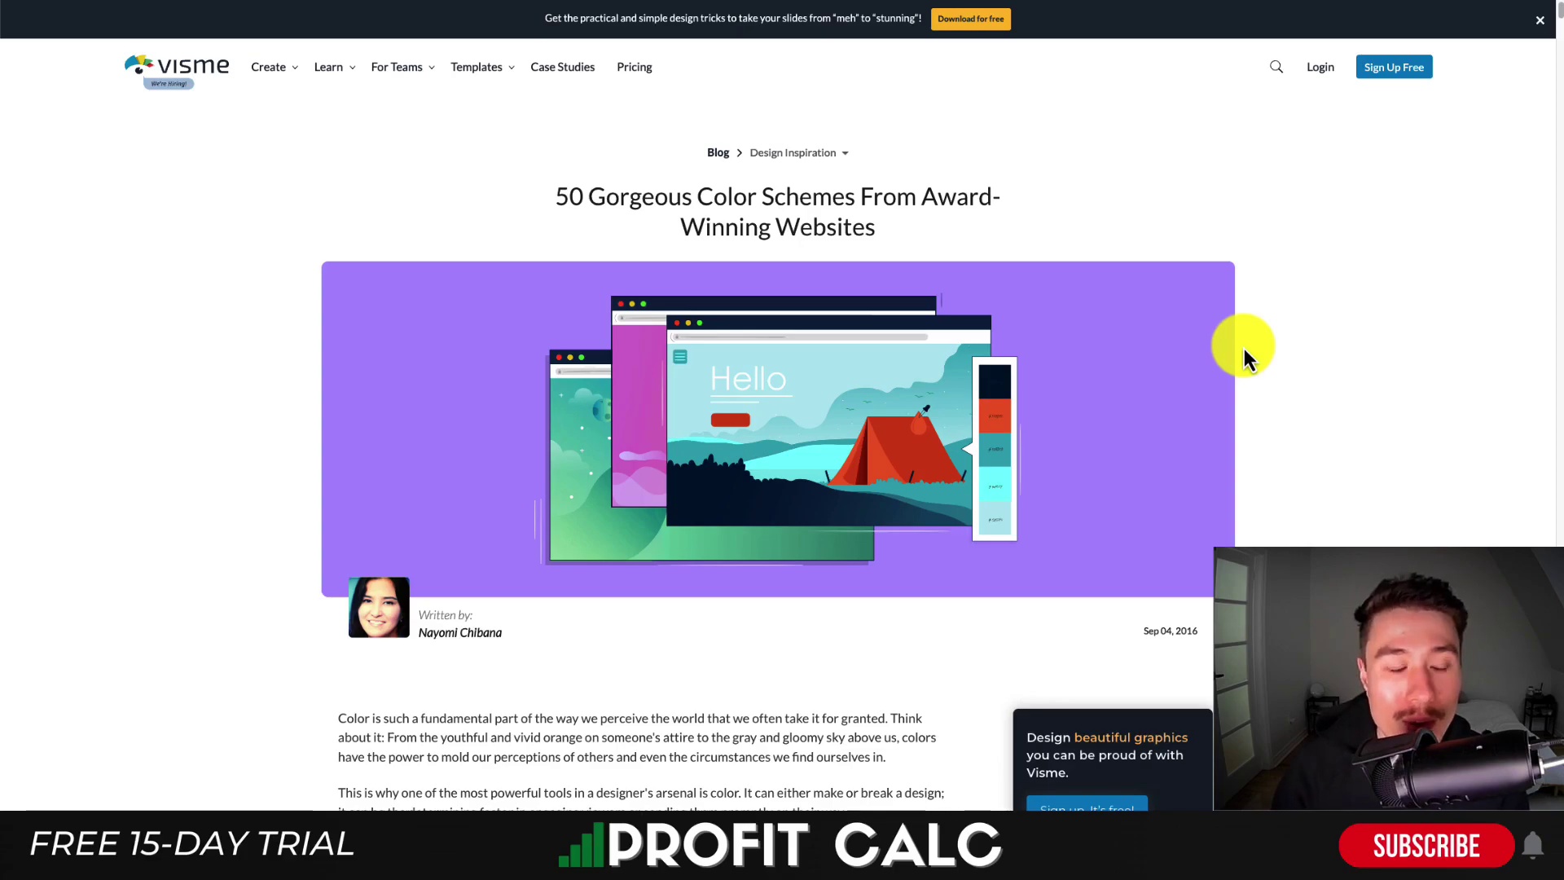
Browse the Visme colour schemes article and dismiss the signup popup
left_click_drag(629, 197, 867, 241)
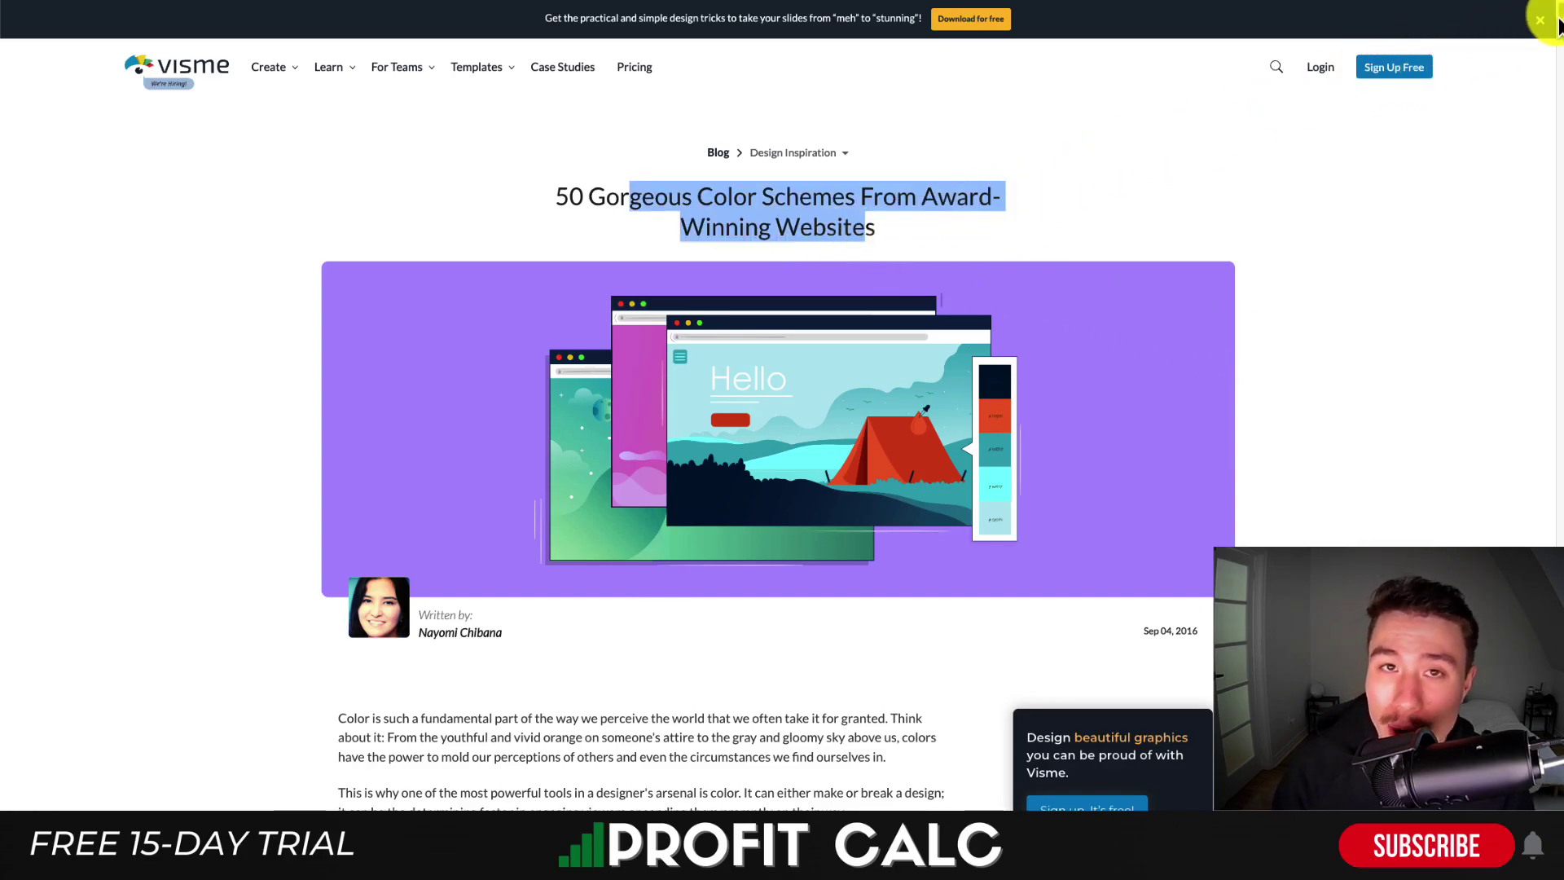
scroll(1556, 29, "down", 20)
scroll(1554, 65, "up", 4)
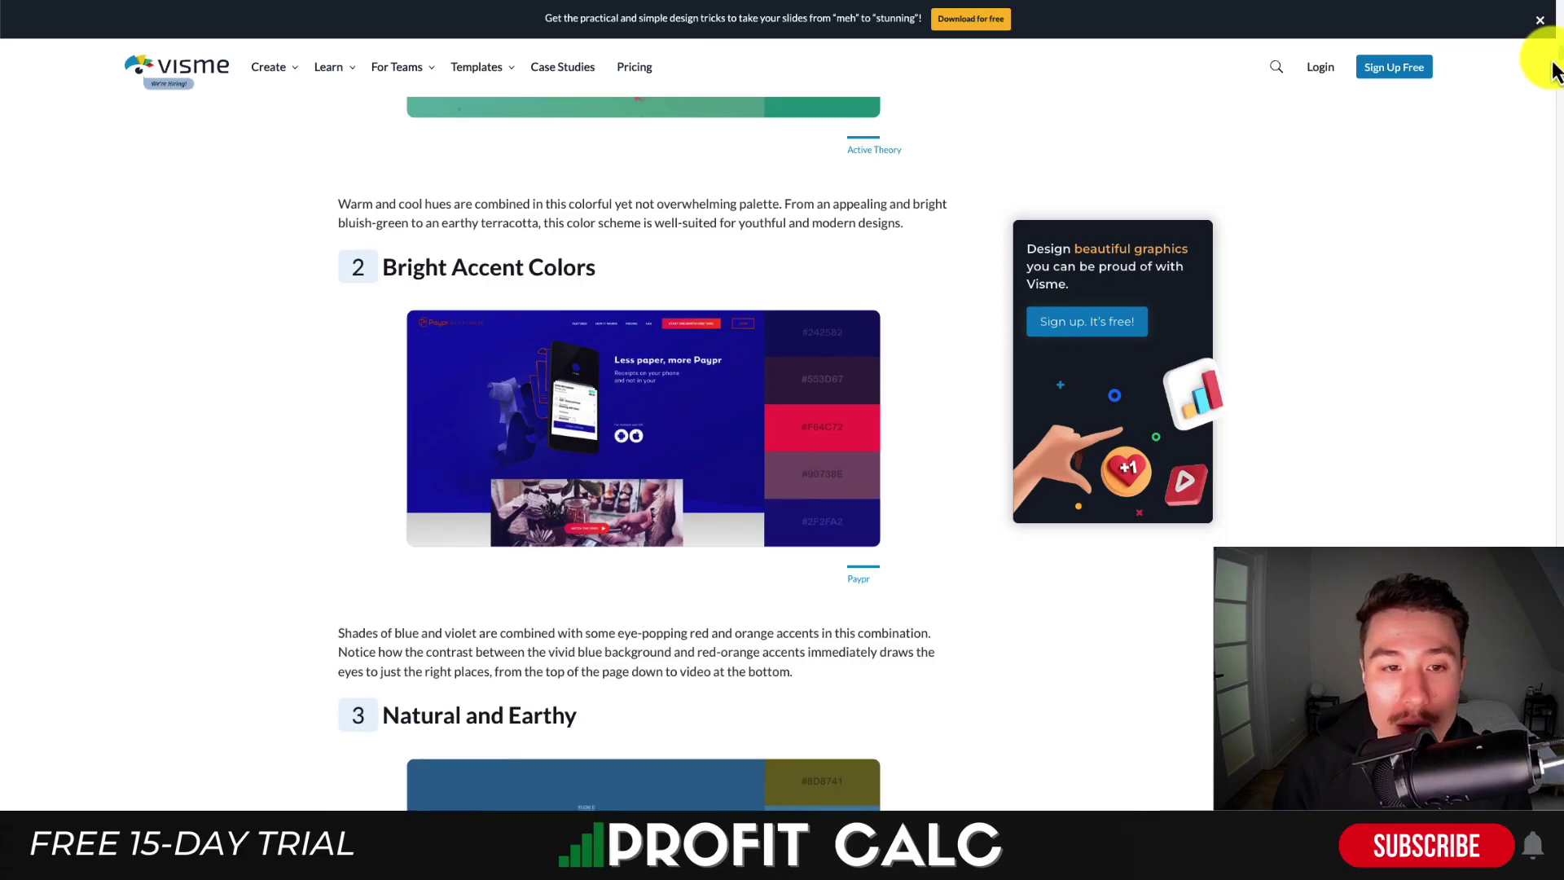
scroll(914, 238, "up", 5)
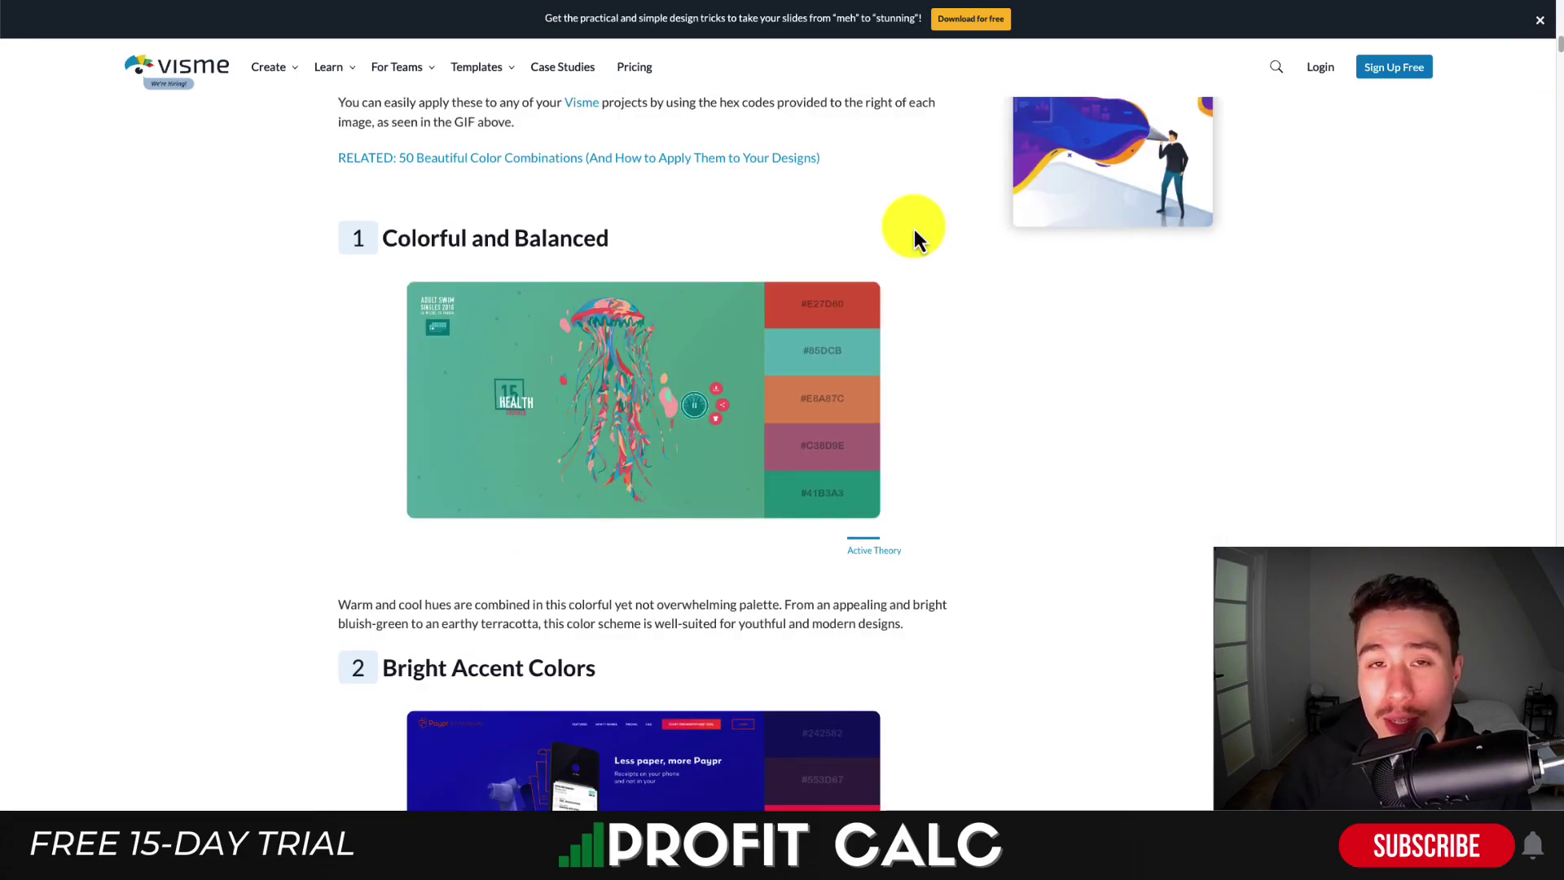
scroll(913, 235, "down", 1)
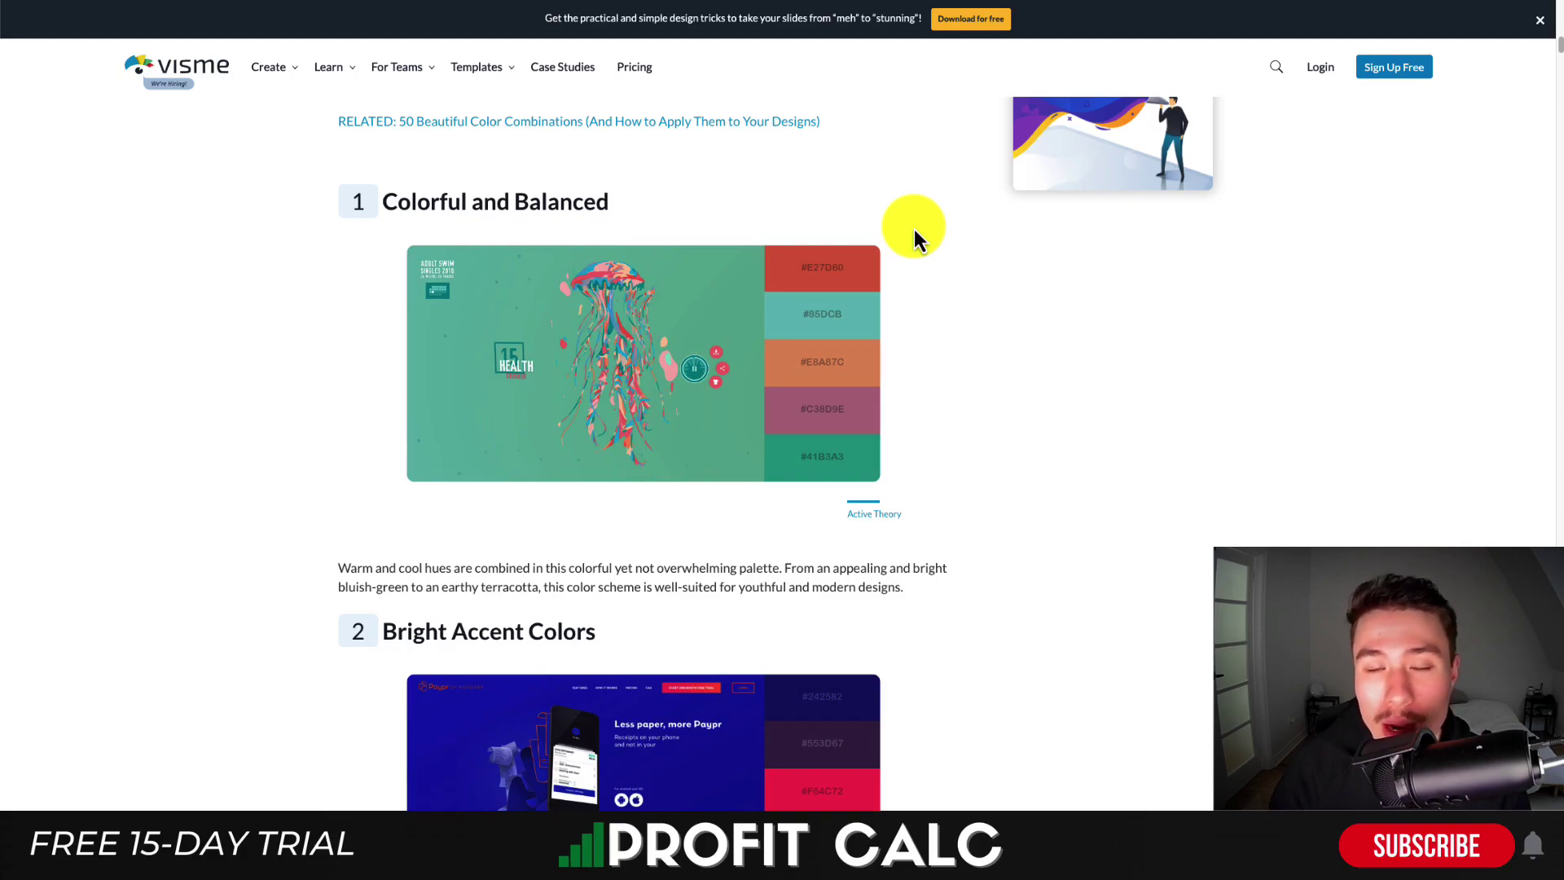
left_click_drag(1559, 45, 1560, 77)
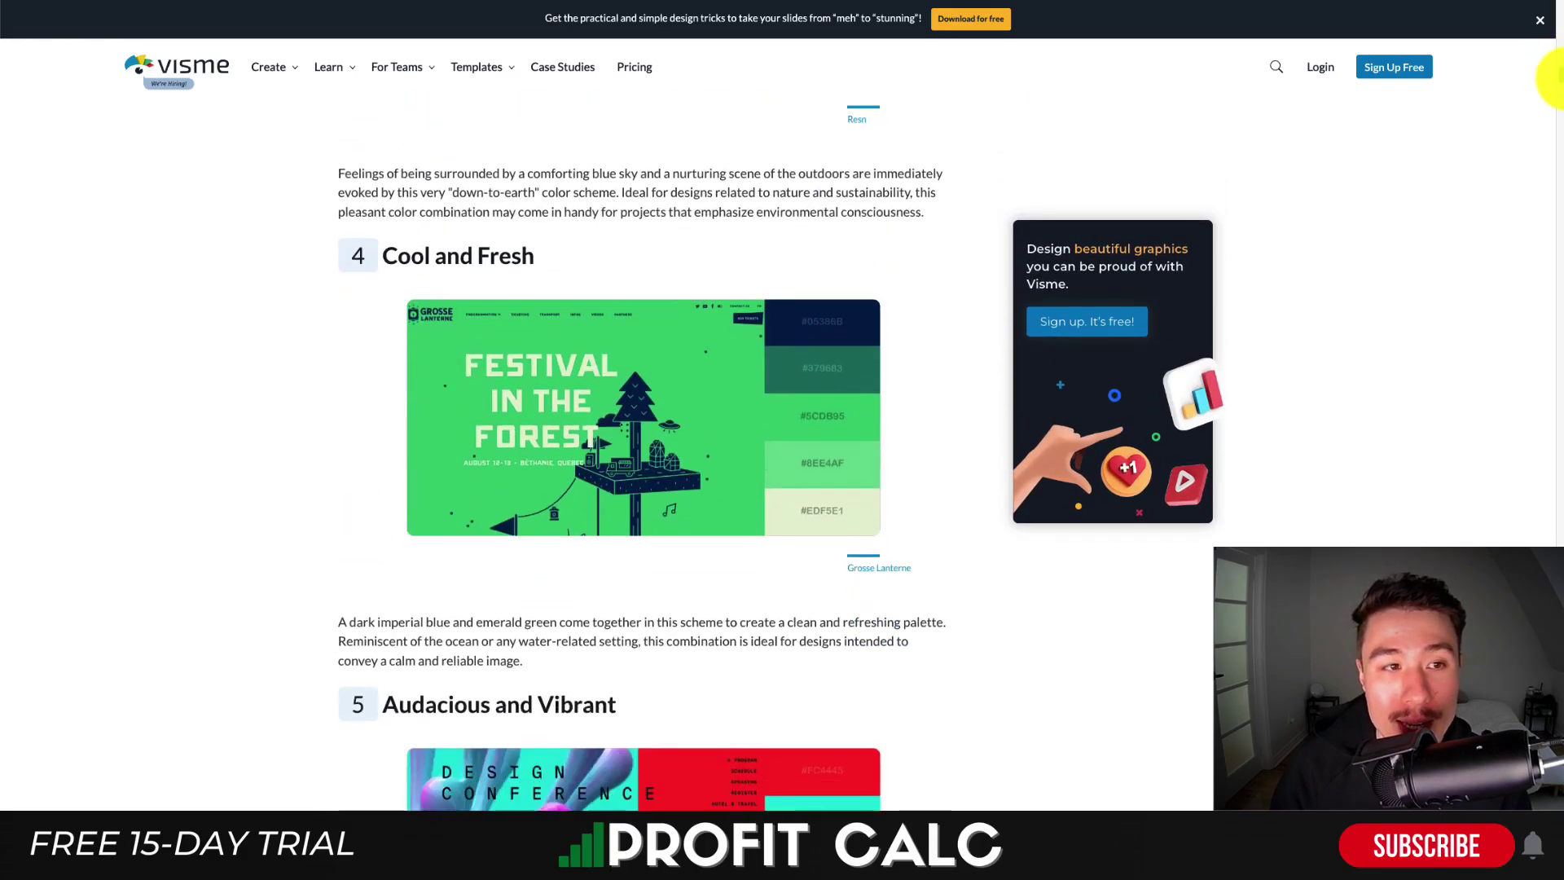
scroll(297, 159, "down", 7)
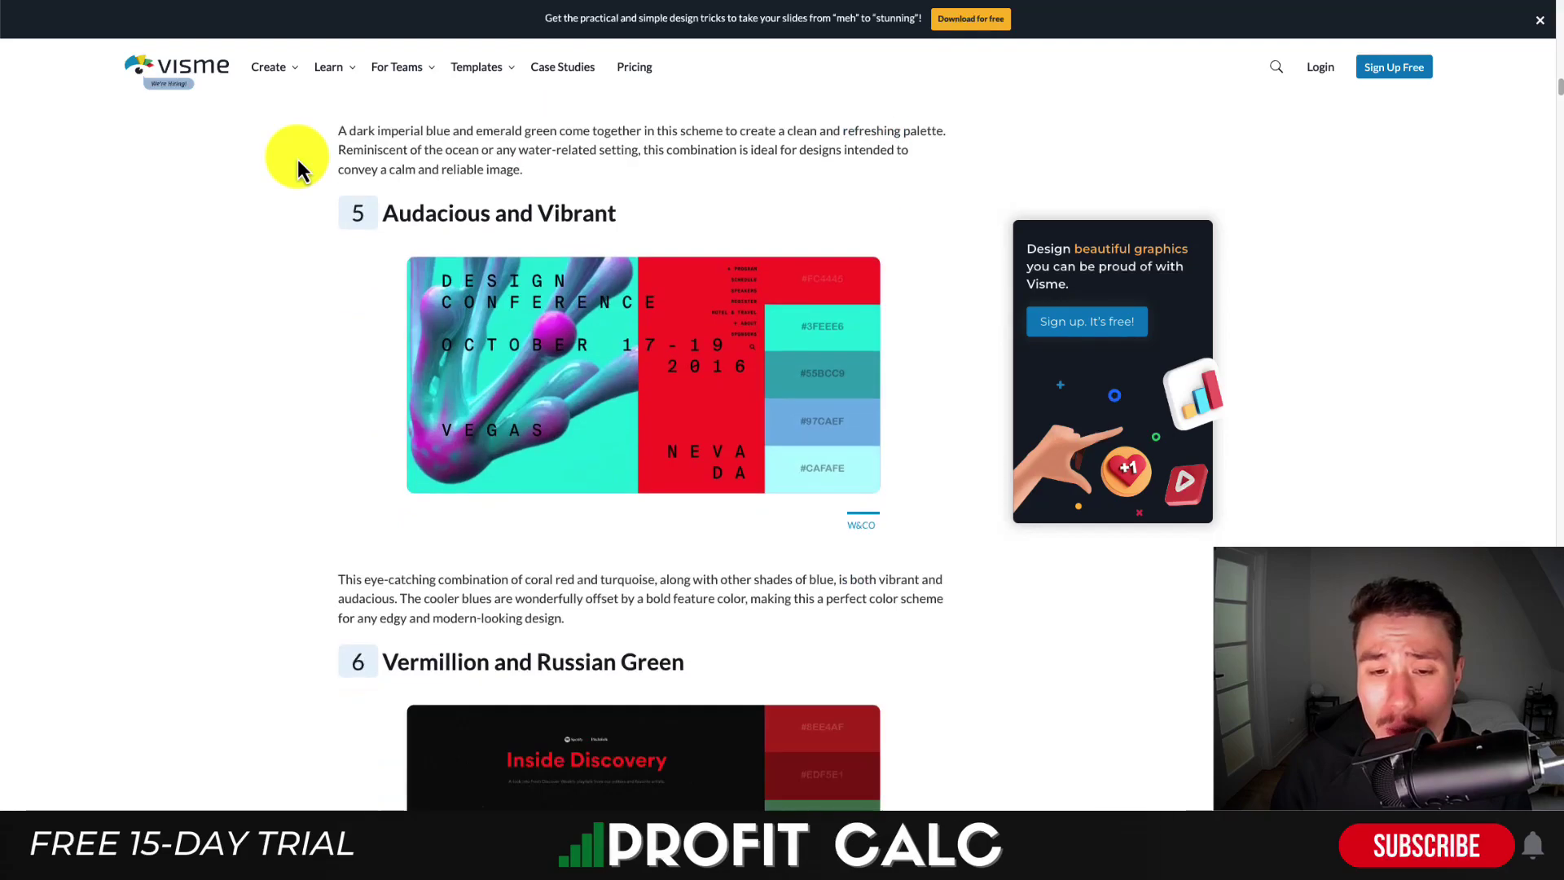
scroll(296, 156, "down", 12)
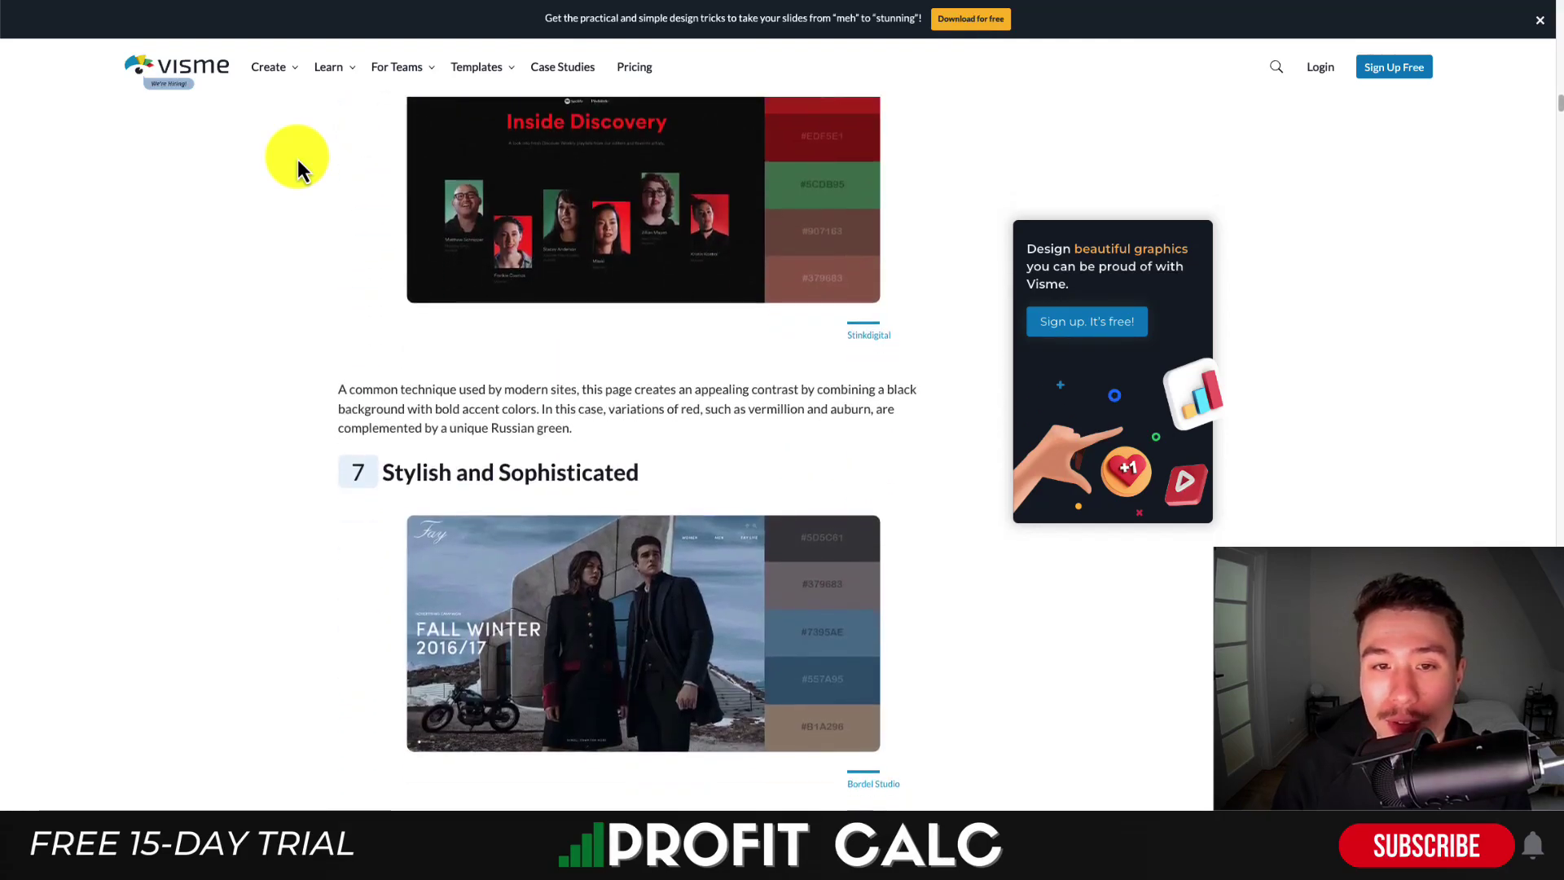
scroll(296, 157, "down", 11)
left_click(1528, 31)
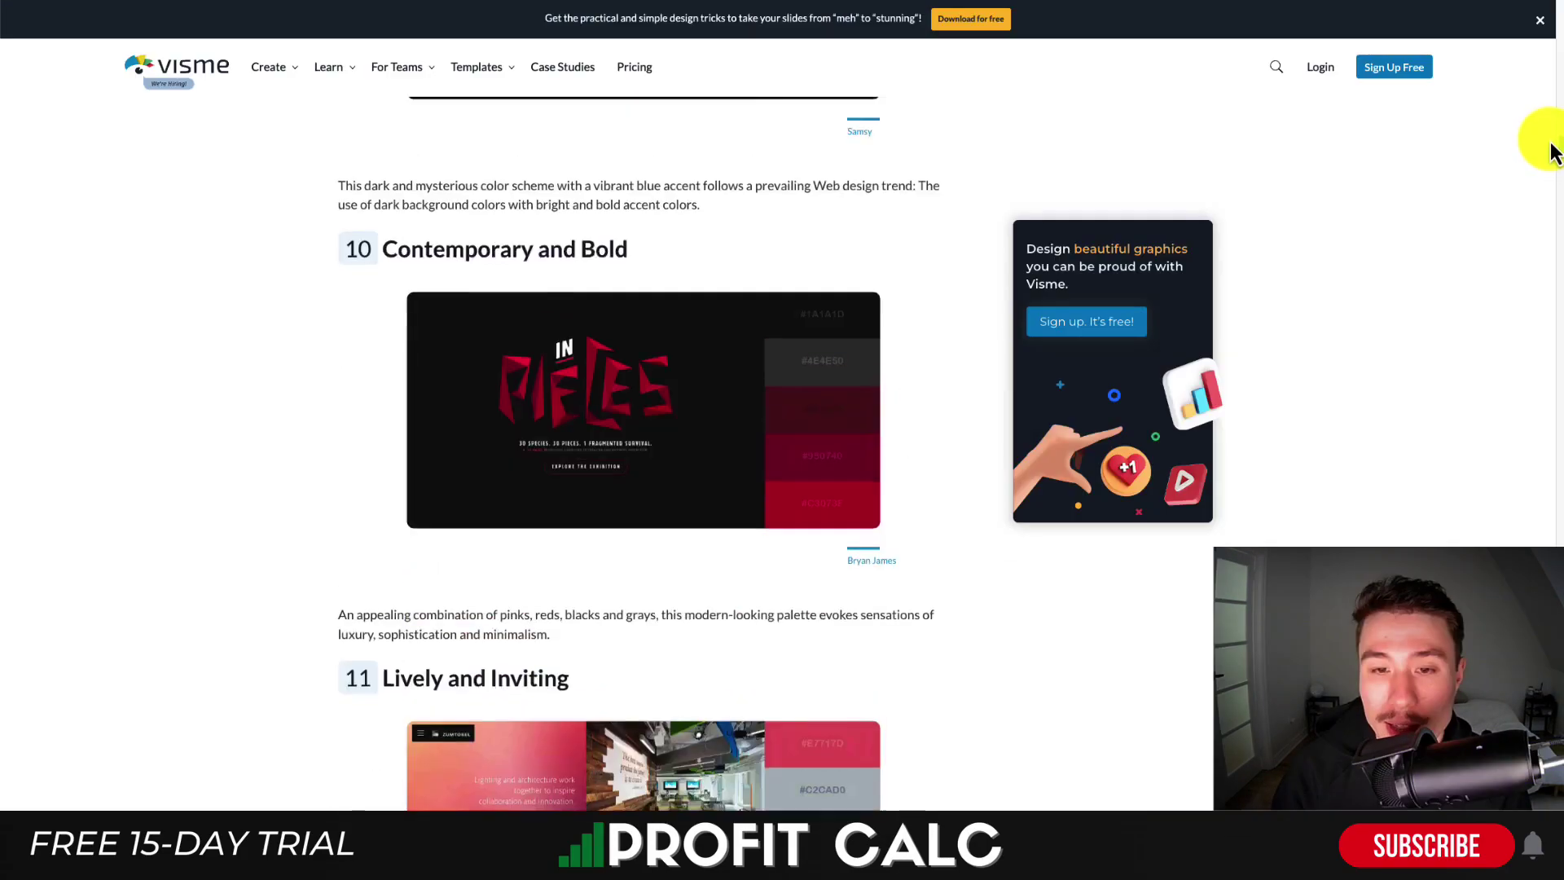
scroll(935, 530, "down", 1)
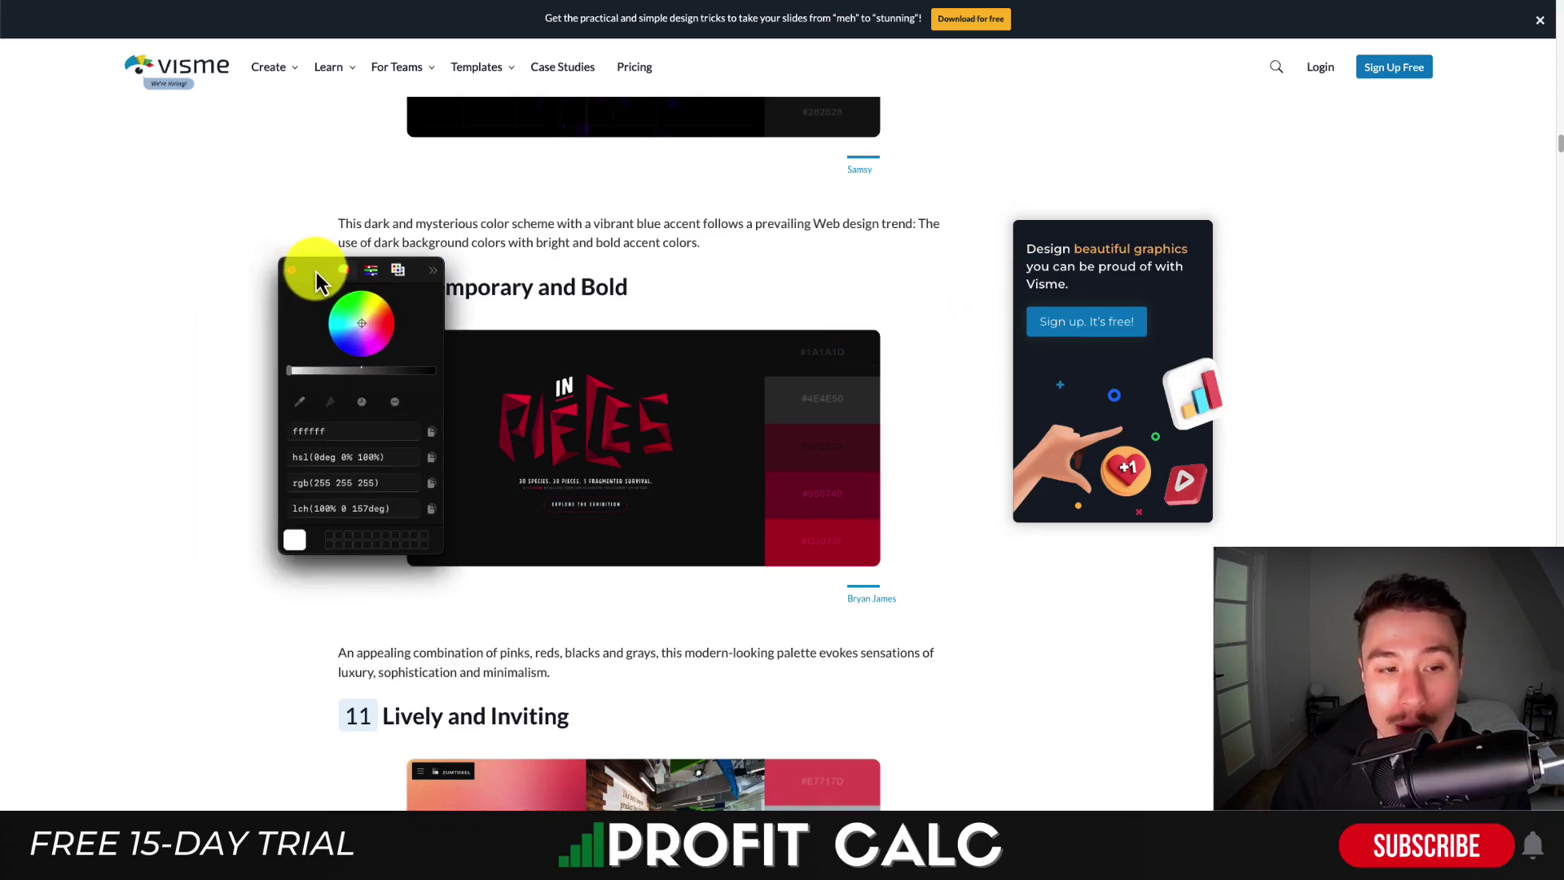
Sample the dark In Pieces image with the colour picker, reading 1b191c
left_click(299, 401)
left_click(781, 372)
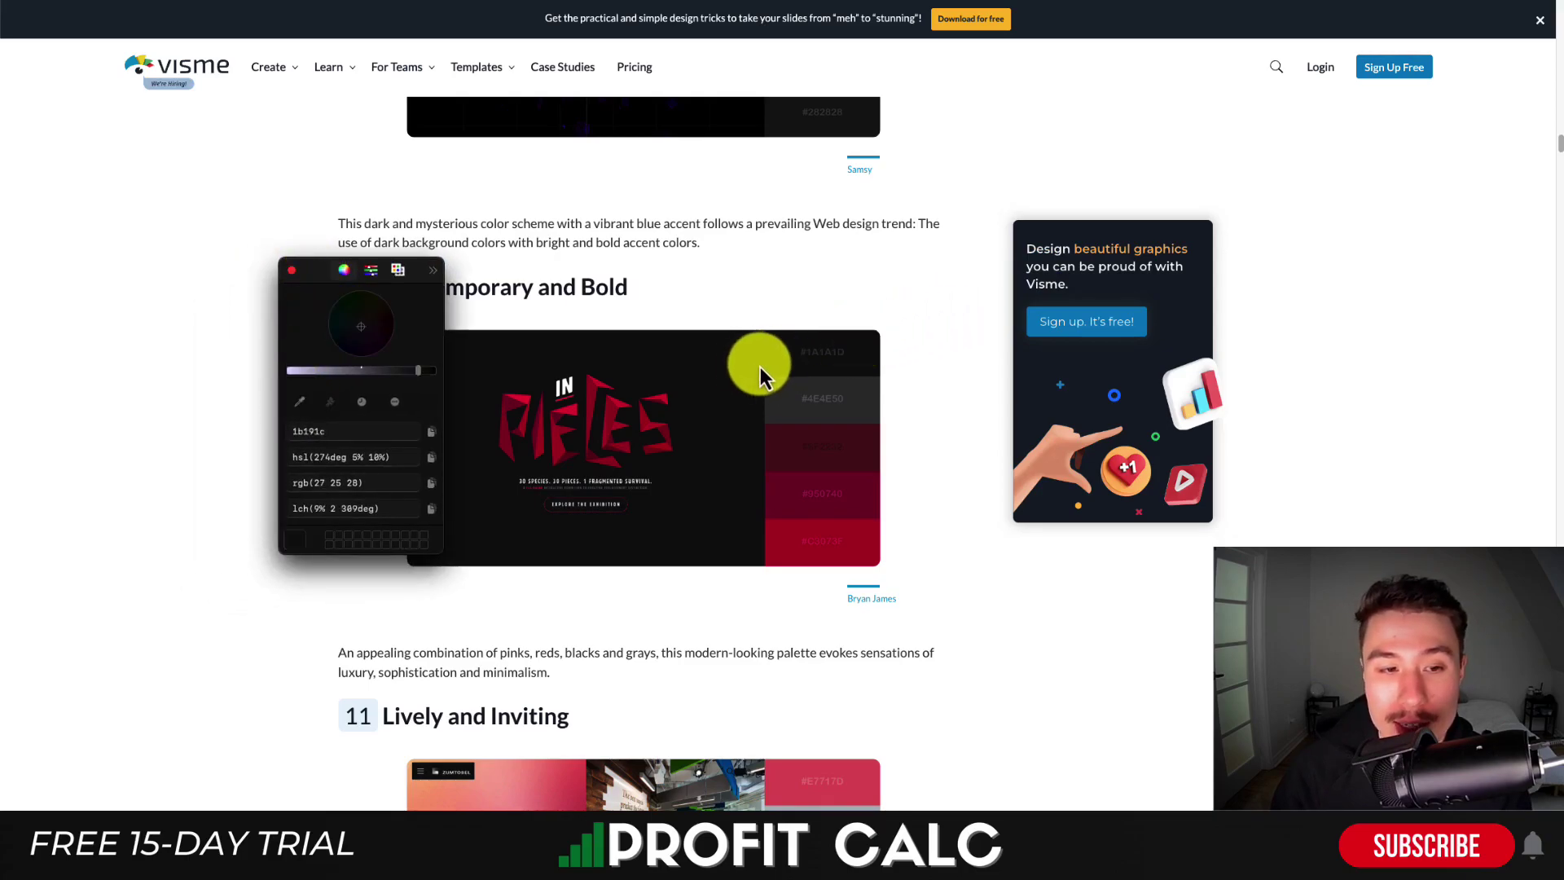
left_click(595, 305)
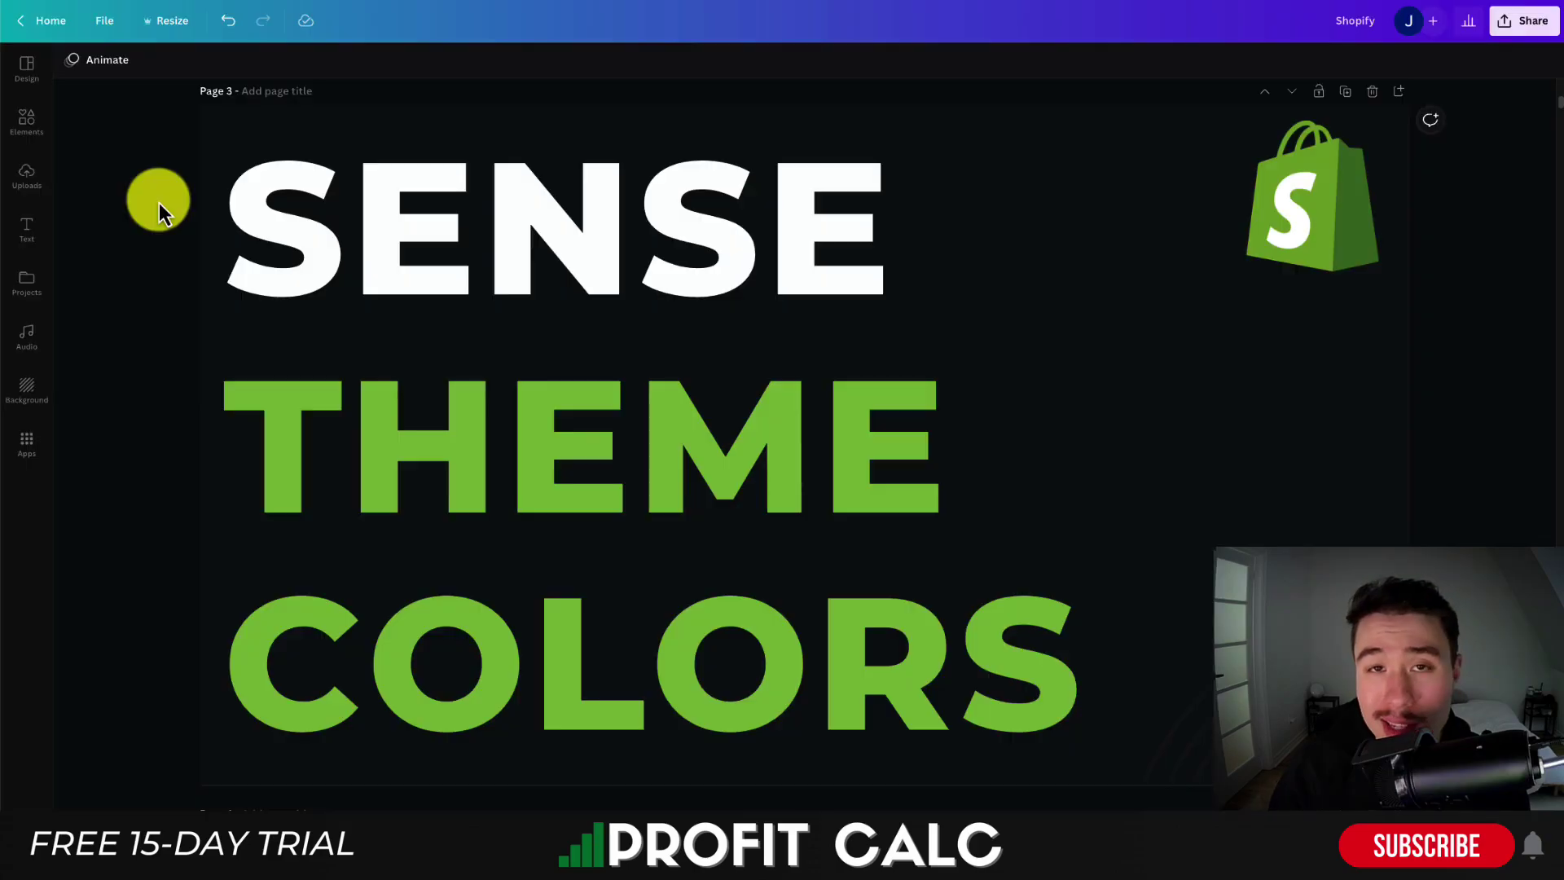